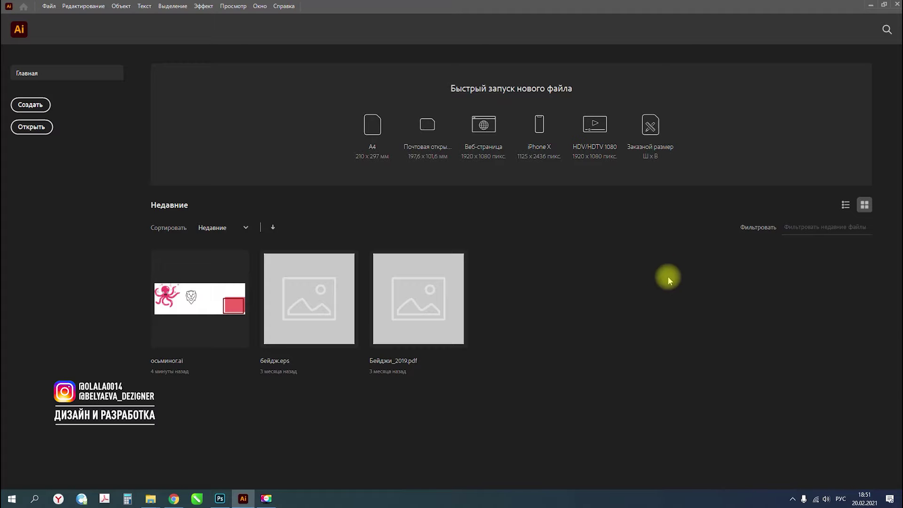
# Step: Start a new document to bring up the 1920×1080 px Web preset
pyautogui.click(24, 107)
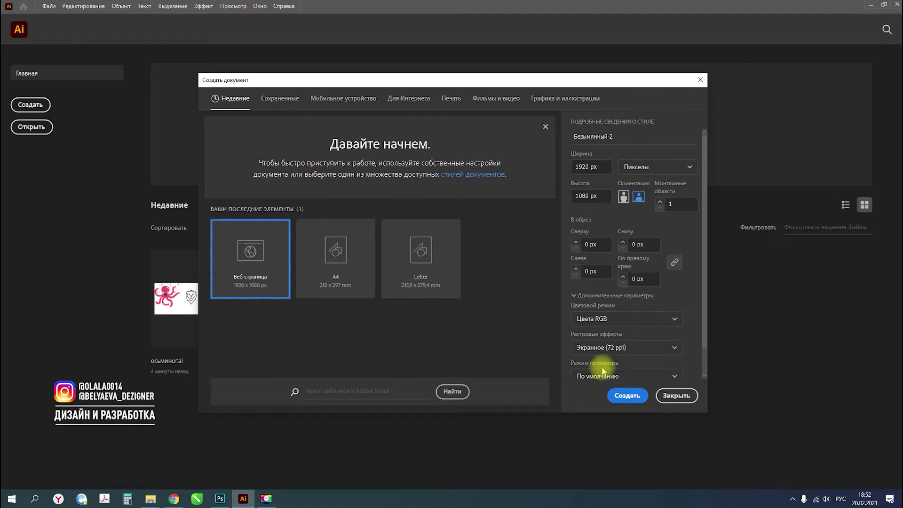
# Step: Create the 1920×1080 px document and keep the Essentials Classic workspace
pyautogui.click(627, 396)
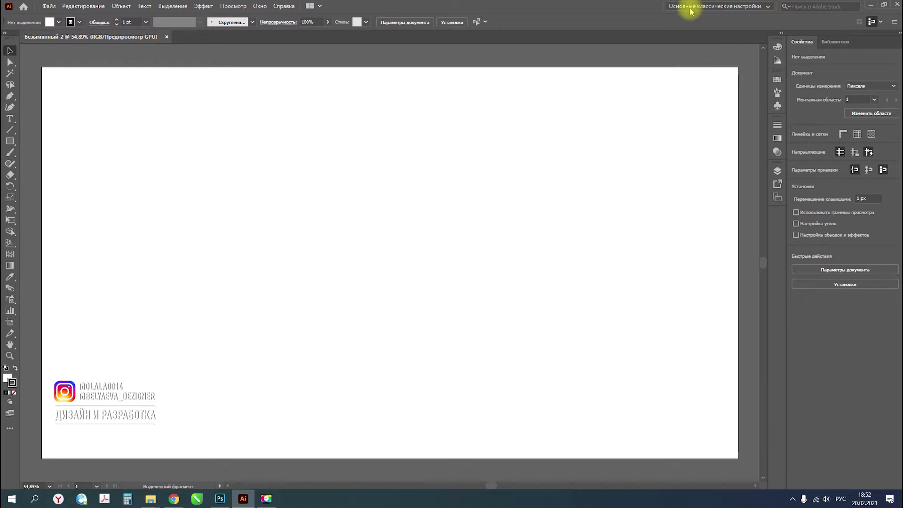
pyautogui.click(768, 7)
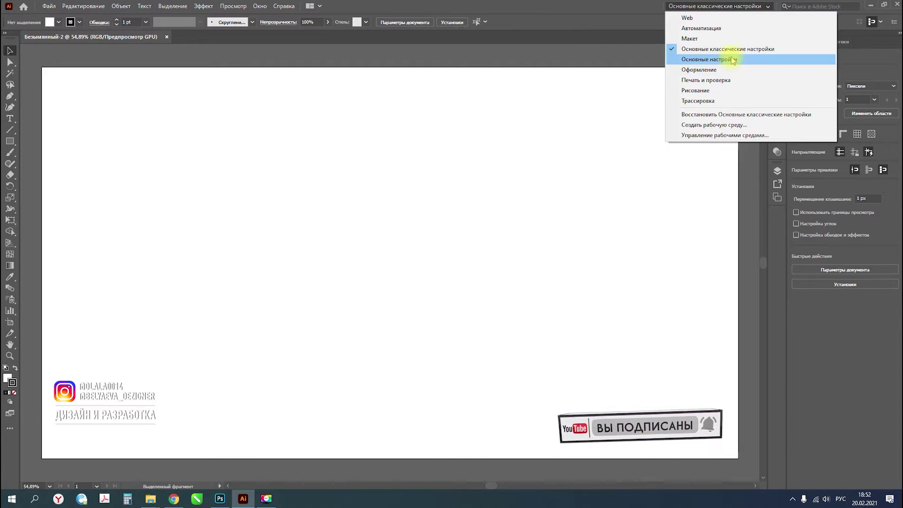
pyautogui.click(606, 56)
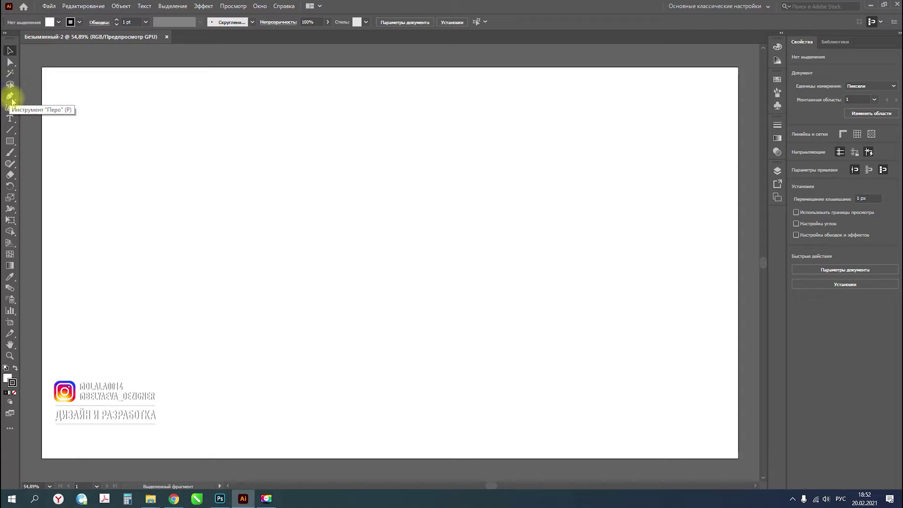
# Step: Draw a closed four-anchor curved loop near the artboard centre with the Pen tool
pyautogui.click(11, 97)
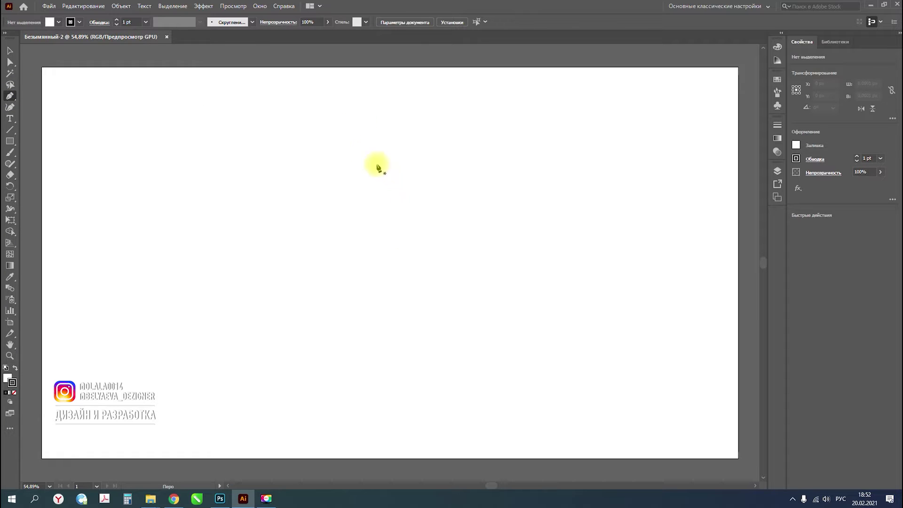
pyautogui.click(365, 171)
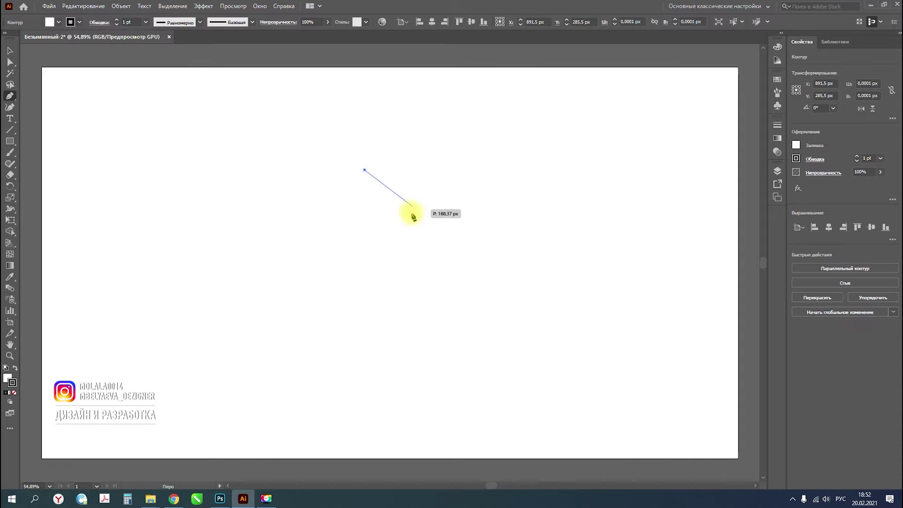
pyautogui.click(418, 223)
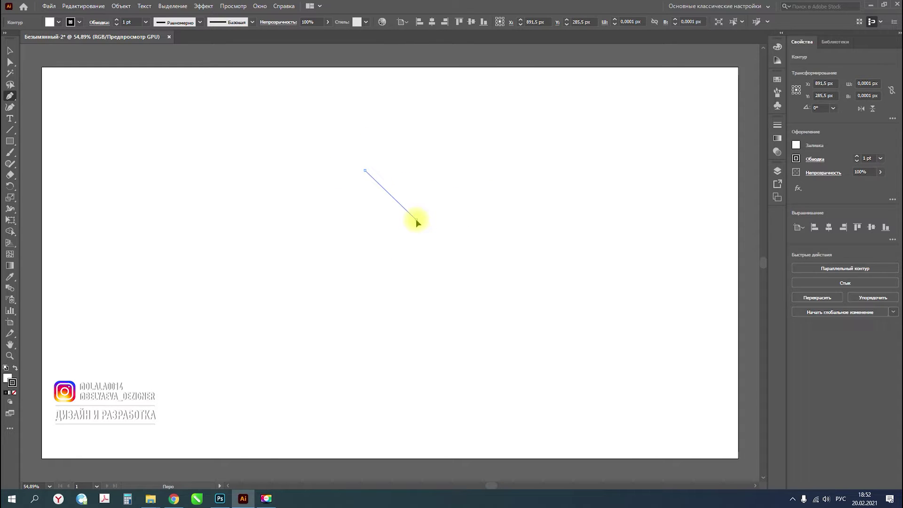
pyautogui.moveTo(417, 221)
pyautogui.mouseDown()
pyautogui.moveTo(421, 267)
pyautogui.moveTo(409, 238)
pyautogui.moveTo(417, 263)
pyautogui.mouseUp()
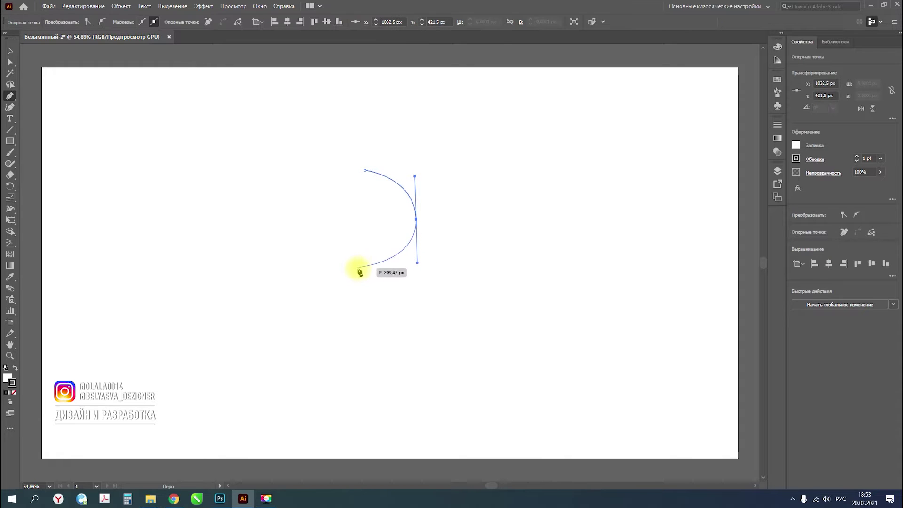
pyautogui.moveTo(360, 272)
pyautogui.mouseDown()
pyautogui.moveTo(338, 270)
pyautogui.moveTo(344, 277)
pyautogui.mouseUp()
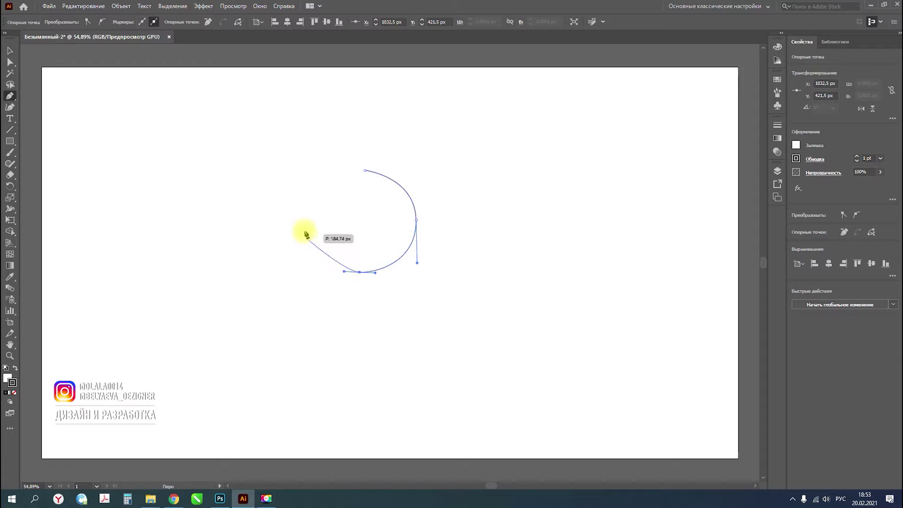
pyautogui.moveTo(305, 222); pyautogui.dragTo(303, 181)
pyautogui.moveTo(365, 171); pyautogui.dragTo(379, 173)
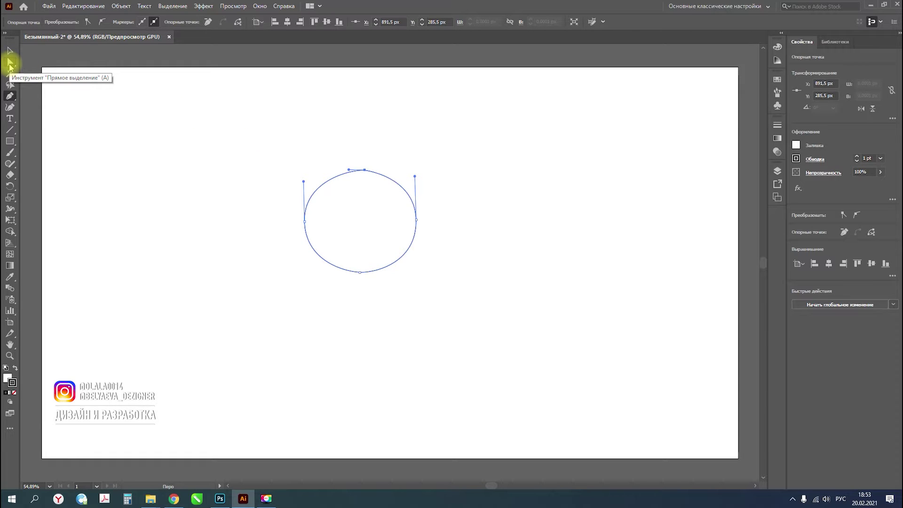
pyautogui.click(9, 62)
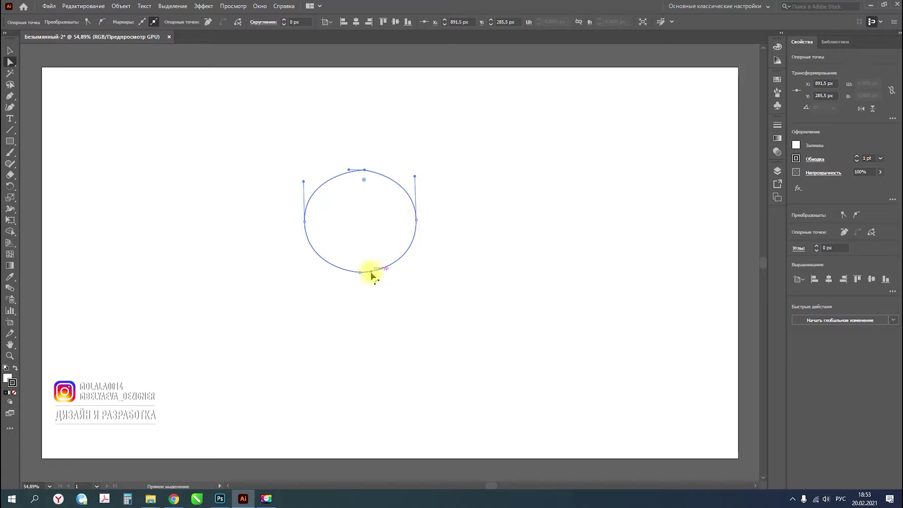
# Step: Reshape the loop's bottom curve and nudge its top anchor to make it near-circular
pyautogui.click(360, 273)
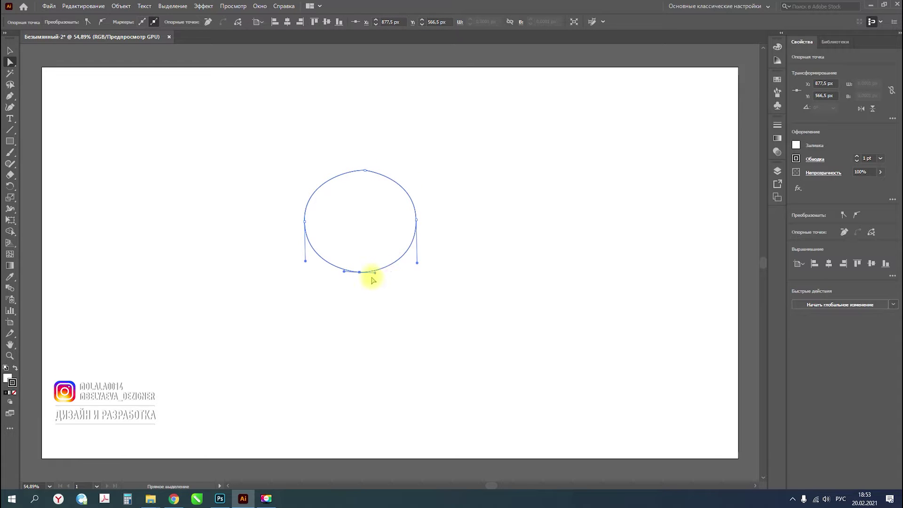
pyautogui.moveTo(376, 275)
pyautogui.mouseDown()
pyautogui.moveTo(397, 274)
pyautogui.moveTo(361, 268)
pyautogui.moveTo(361, 276)
pyautogui.moveTo(337, 278)
pyautogui.moveTo(385, 278)
pyautogui.mouseUp()
pyautogui.click(366, 170)
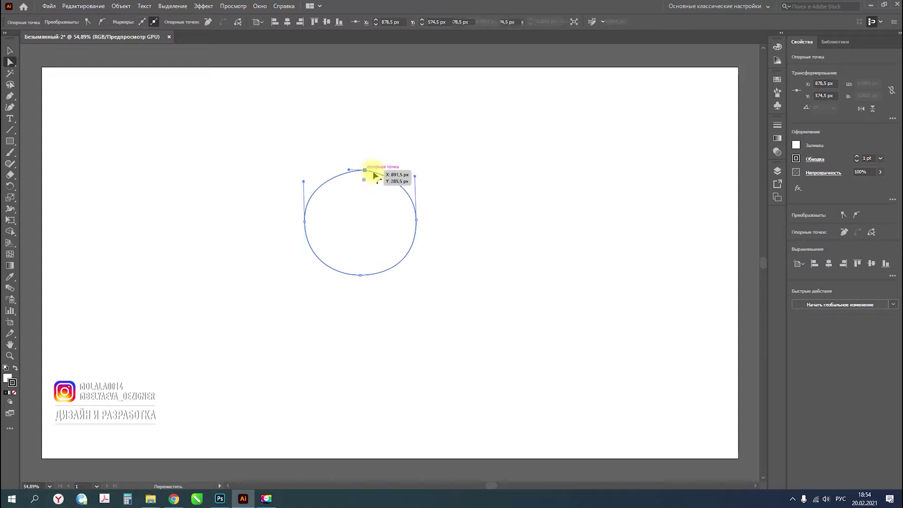
pyautogui.moveTo(368, 174); pyautogui.dragTo(364, 170)
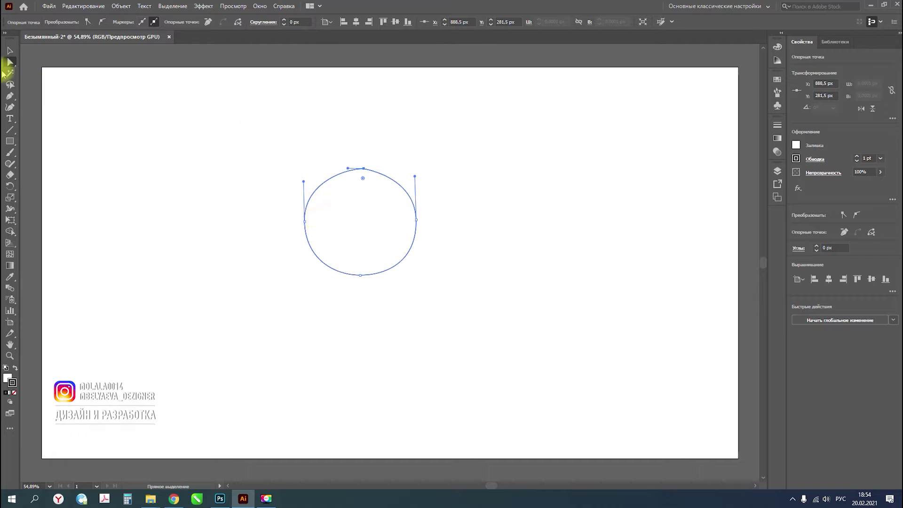
pyautogui.click(10, 96)
# Step: Add five extra anchor points around the circle's edge
pyautogui.rightClick(11, 96)
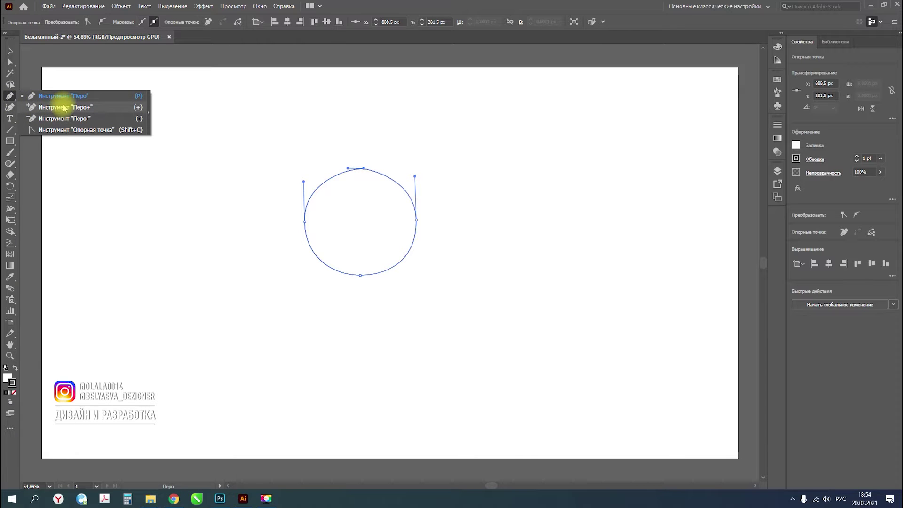
pyautogui.click(63, 107)
pyautogui.click(329, 181)
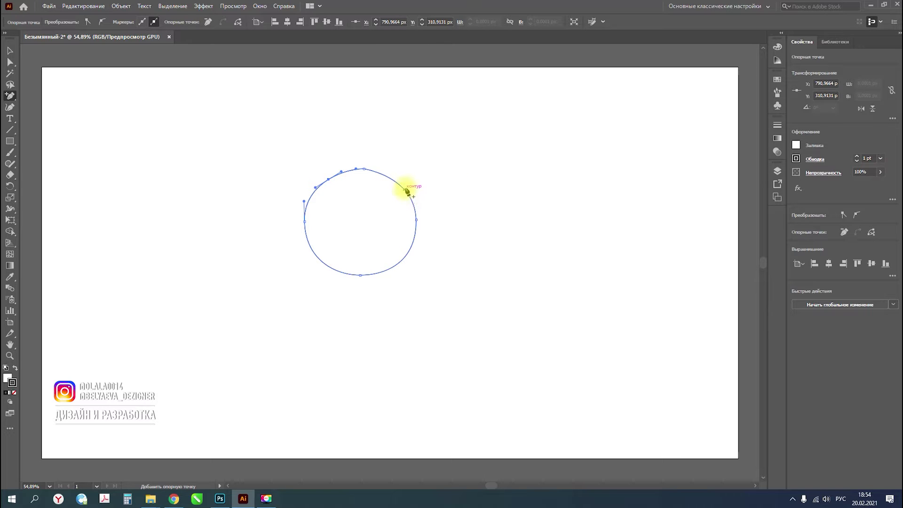
pyautogui.click(402, 188)
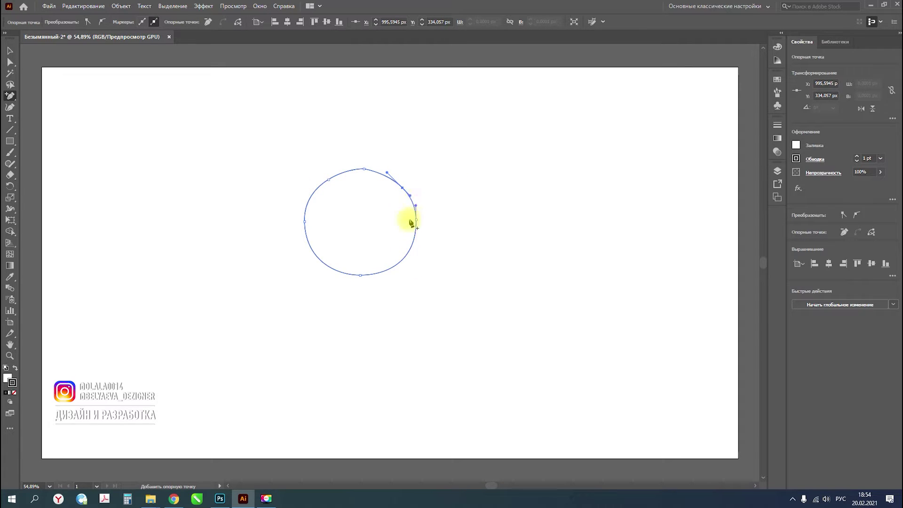
pyautogui.click(400, 262)
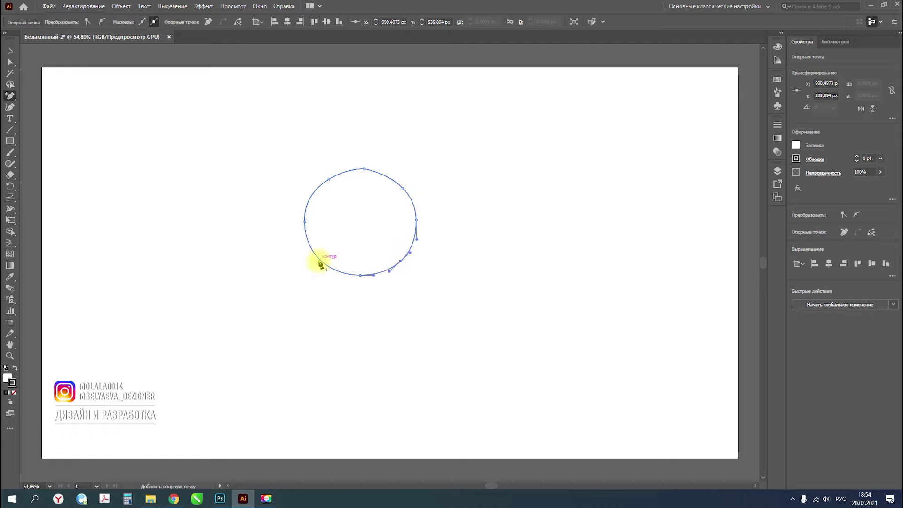
pyautogui.click(360, 274)
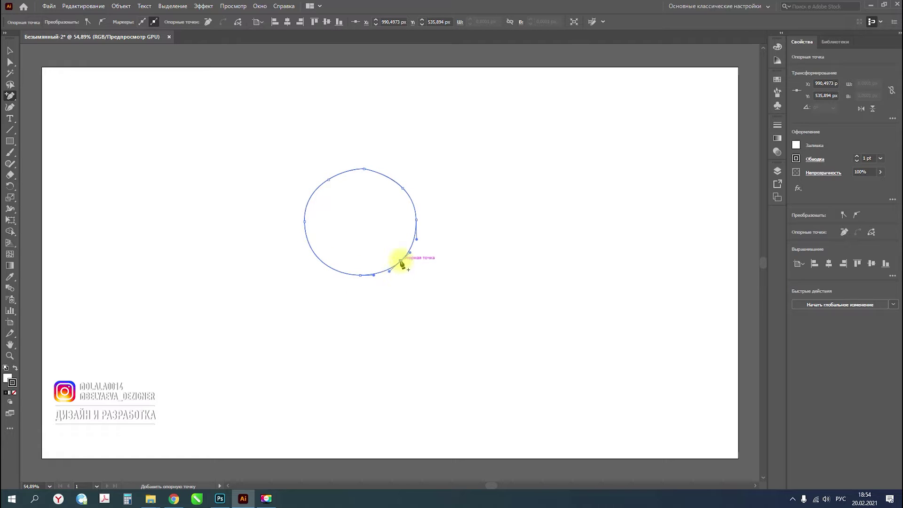
pyautogui.click(325, 264)
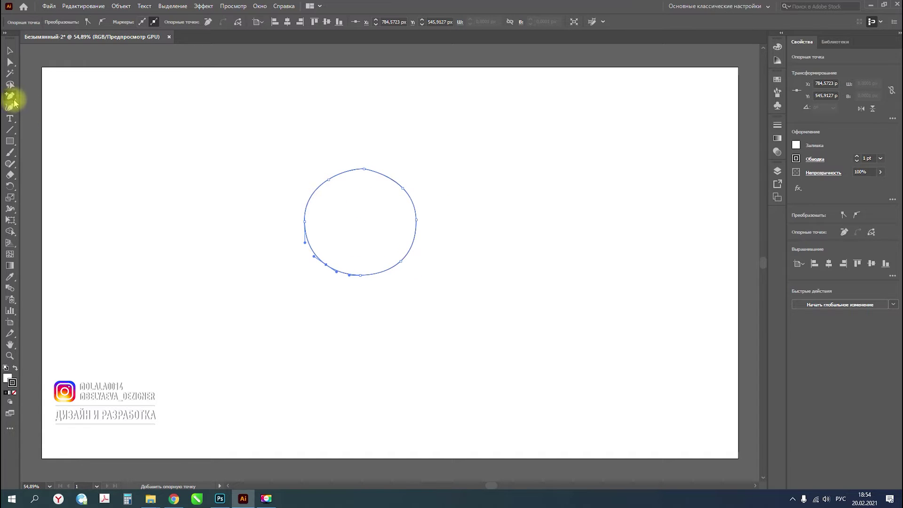
# Step: Delete the circle's anchors one by one until the path is gone
pyautogui.moveTo(10, 96); pyautogui.dragTo(41, 117)
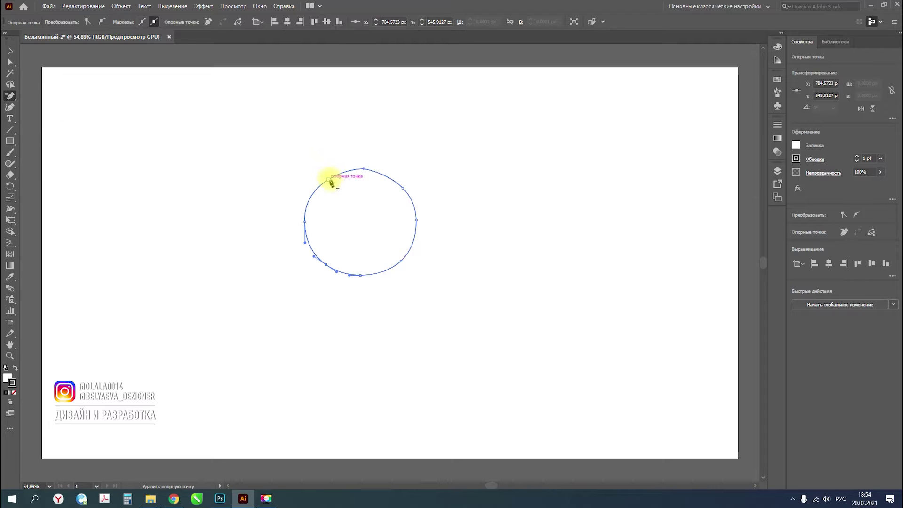
pyautogui.click(364, 169)
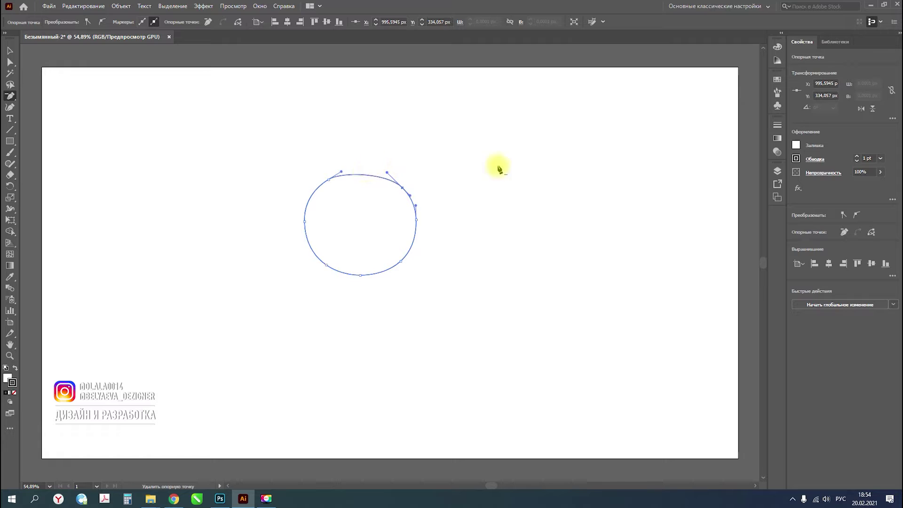
pyautogui.click(400, 262)
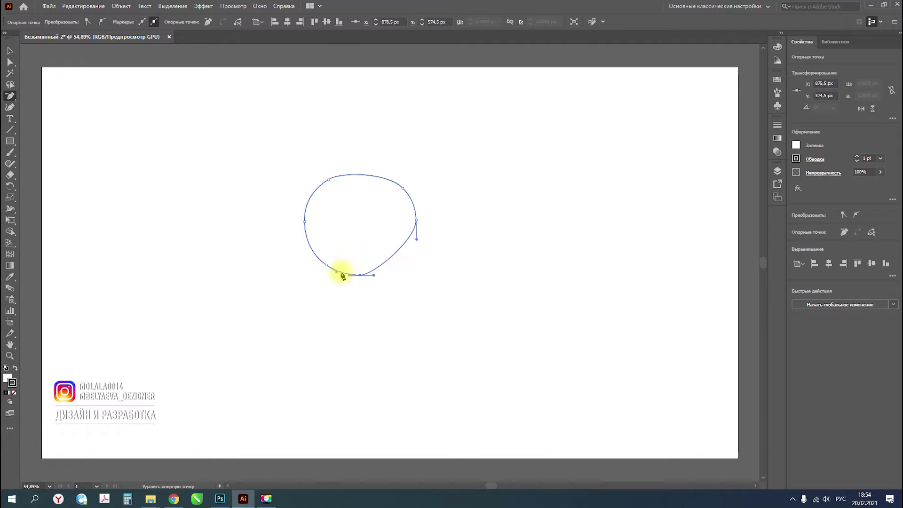
pyautogui.click(327, 265)
pyautogui.click(304, 220)
pyautogui.click(327, 181)
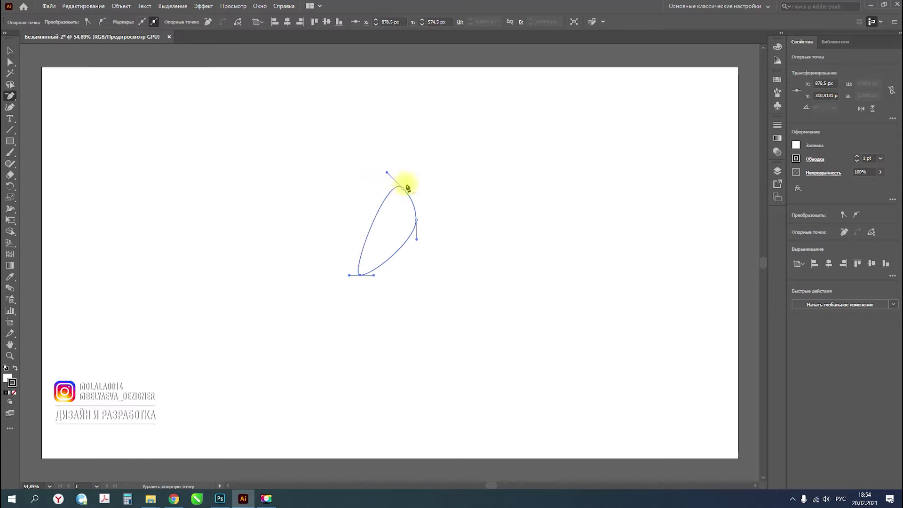
pyautogui.click(403, 189)
pyautogui.click(415, 219)
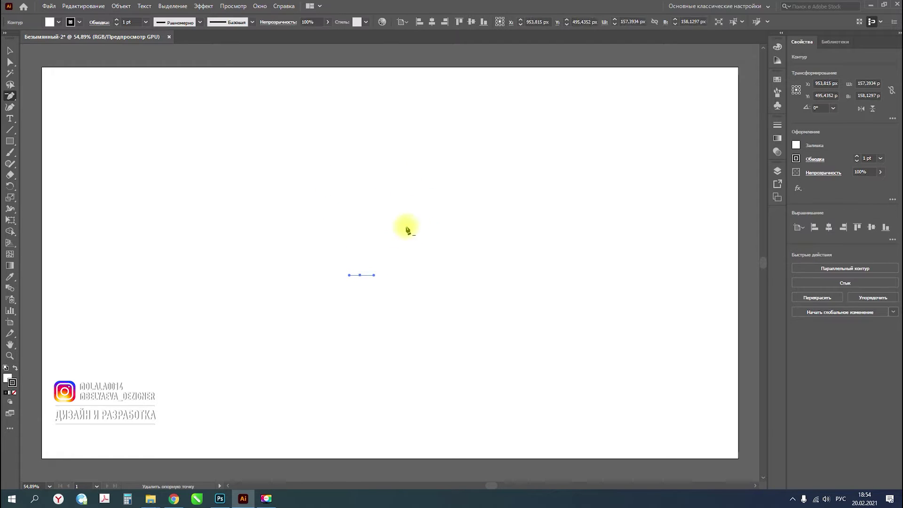
pyautogui.click(360, 274)
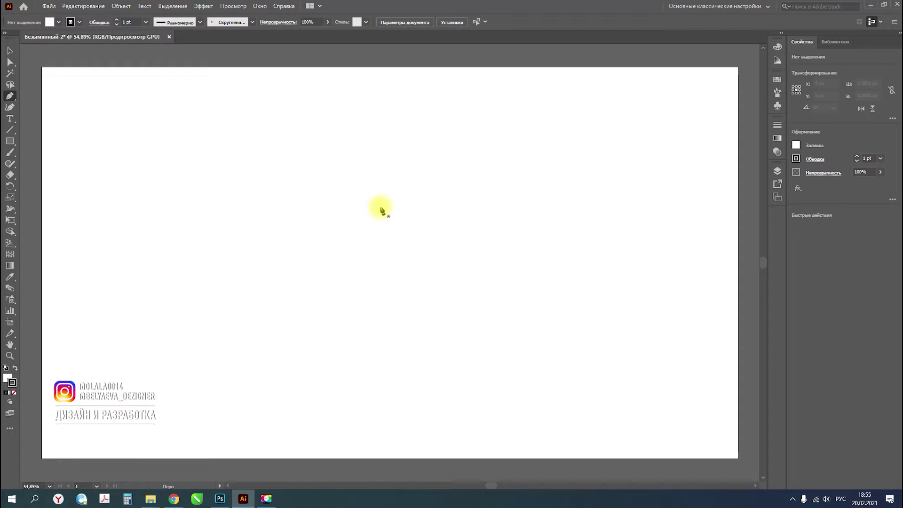
# Step: Draw a closed heart outline with two curved lobes, starting and ending at its top dip
pyautogui.click(380, 206)
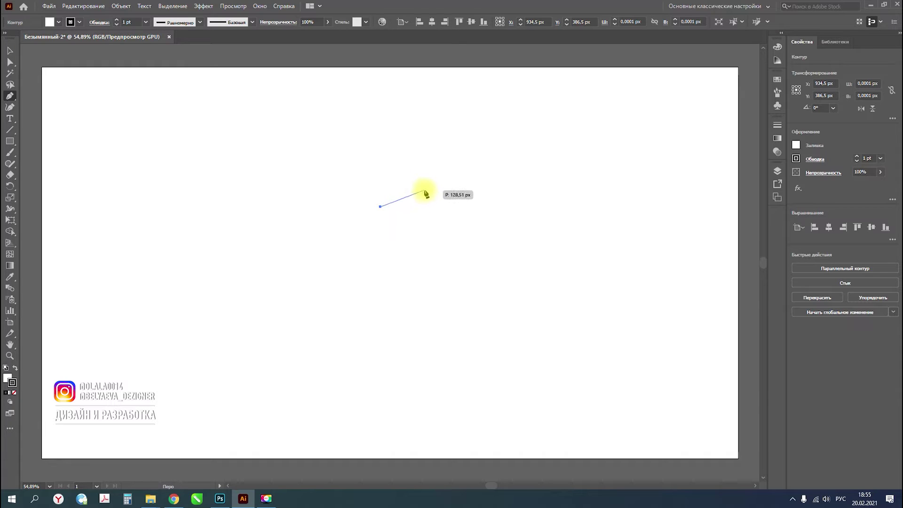
pyautogui.moveTo(419, 182); pyautogui.dragTo(442, 200)
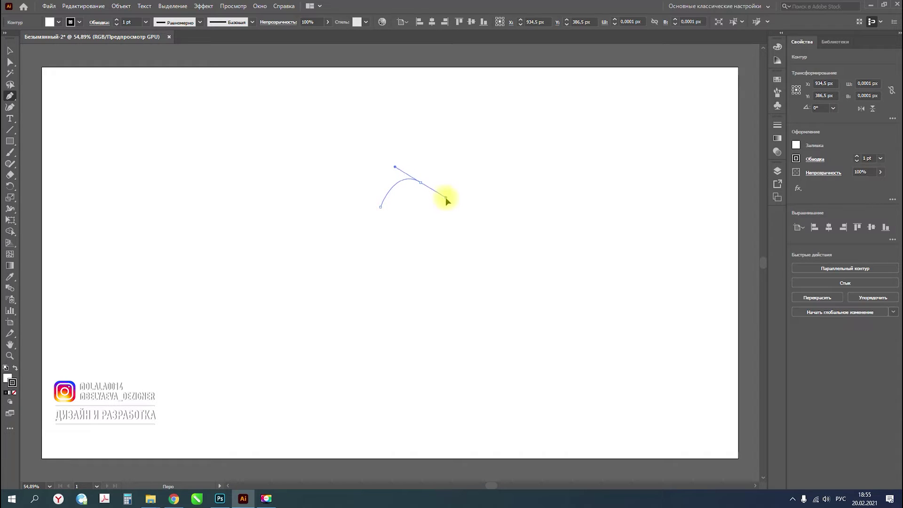
pyautogui.moveTo(449, 187); pyautogui.dragTo(441, 184)
pyautogui.moveTo(395, 271); pyautogui.dragTo(354, 288)
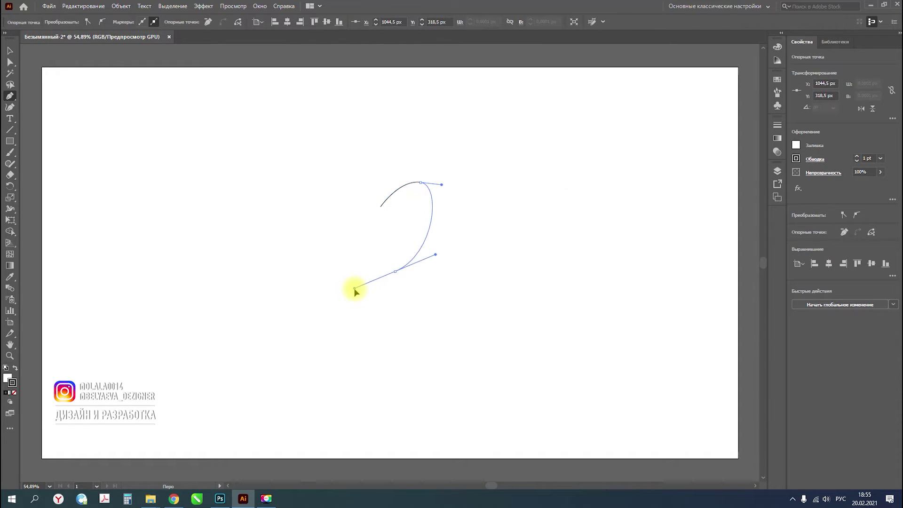
pyautogui.moveTo(315, 203); pyautogui.dragTo(335, 172)
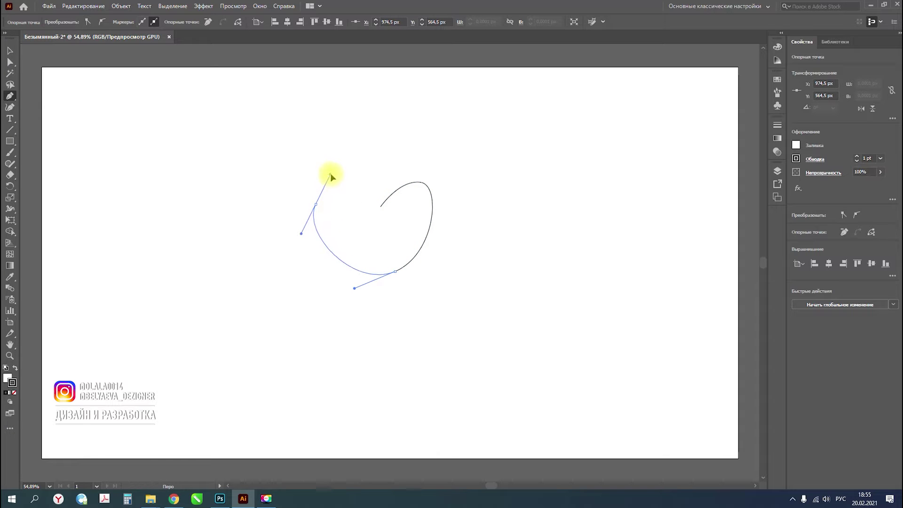
pyautogui.moveTo(381, 206); pyautogui.dragTo(388, 227)
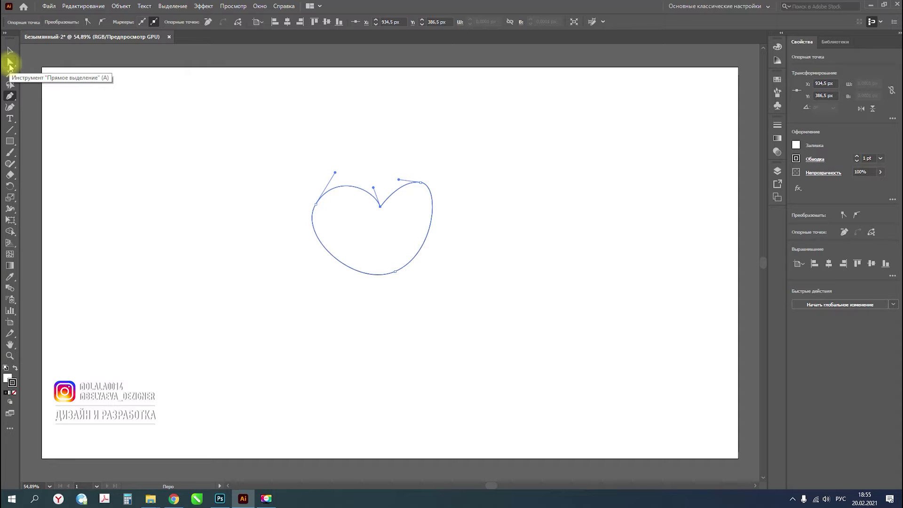
# Step: Move the heart's top-dip anchor and reshape its left curve and bottom
pyautogui.click(9, 66)
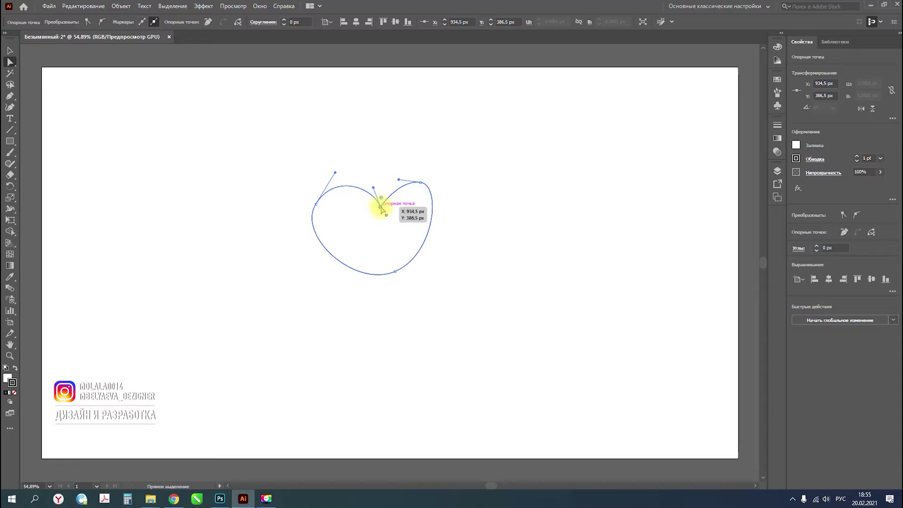
pyautogui.moveTo(380, 207); pyautogui.dragTo(375, 203)
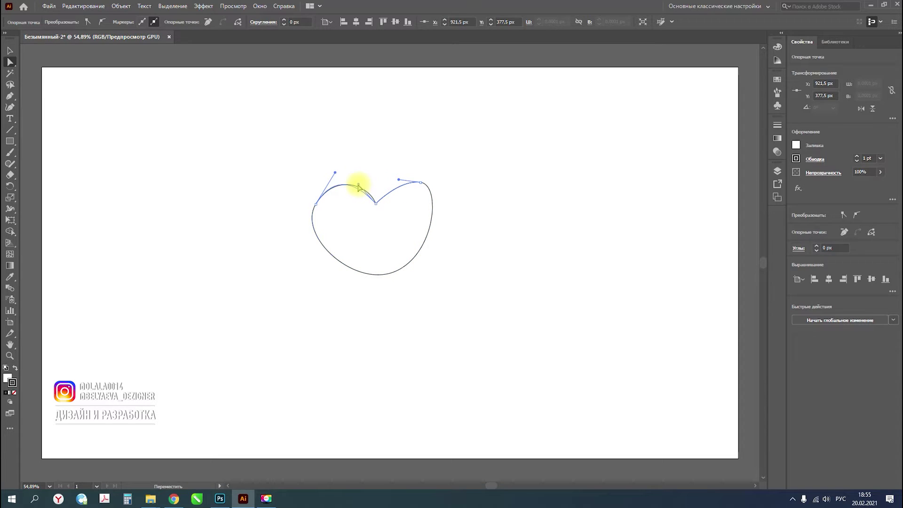
pyautogui.moveTo(315, 205); pyautogui.dragTo(323, 213)
pyautogui.moveTo(395, 273); pyautogui.dragTo(357, 288)
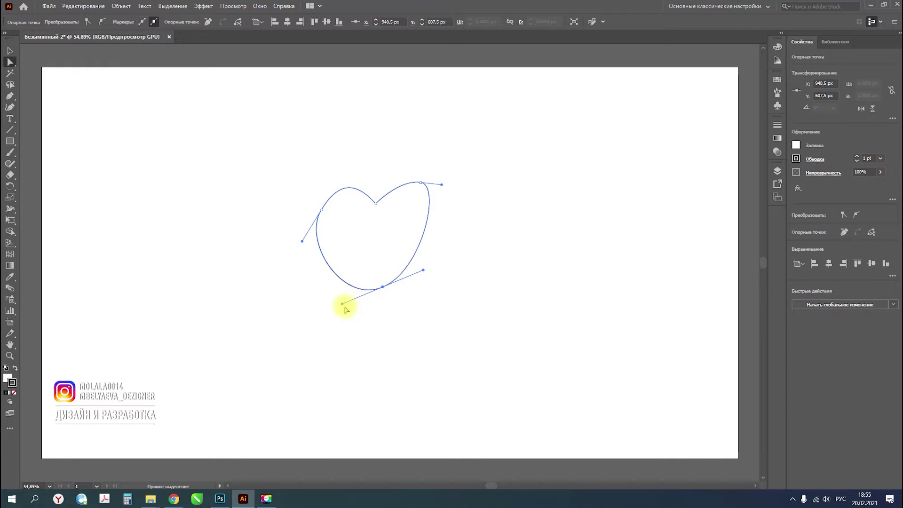
pyautogui.moveTo(357, 288); pyautogui.dragTo(356, 287)
# Step: Reshape the right and left lobes by adjusting their anchors and handles
pyautogui.moveTo(421, 183); pyautogui.dragTo(389, 180)
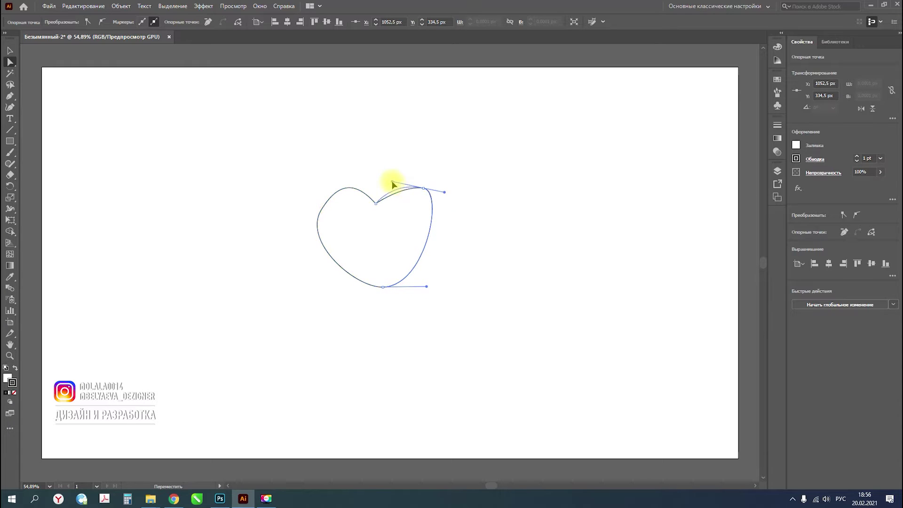
pyautogui.moveTo(449, 204); pyautogui.dragTo(426, 193)
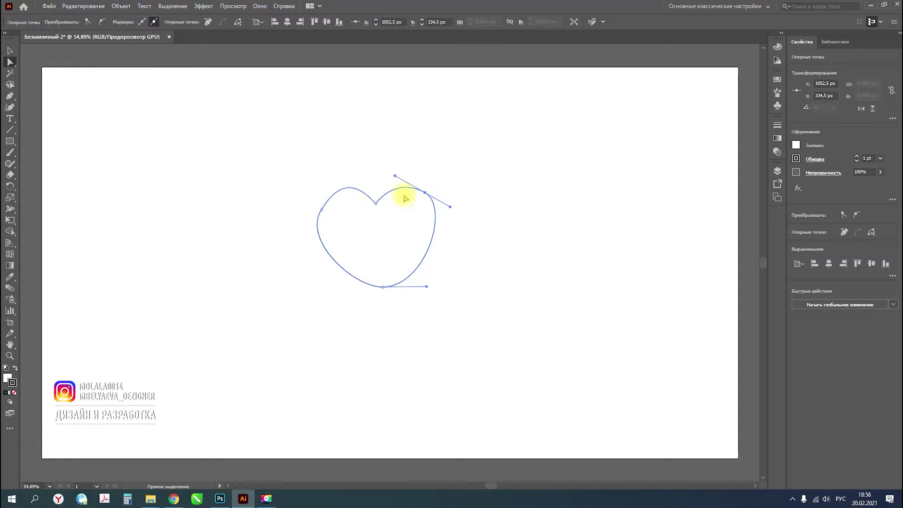
pyautogui.moveTo(323, 207)
pyautogui.mouseDown()
pyautogui.moveTo(341, 180)
pyautogui.moveTo(301, 237)
pyautogui.mouseUp()
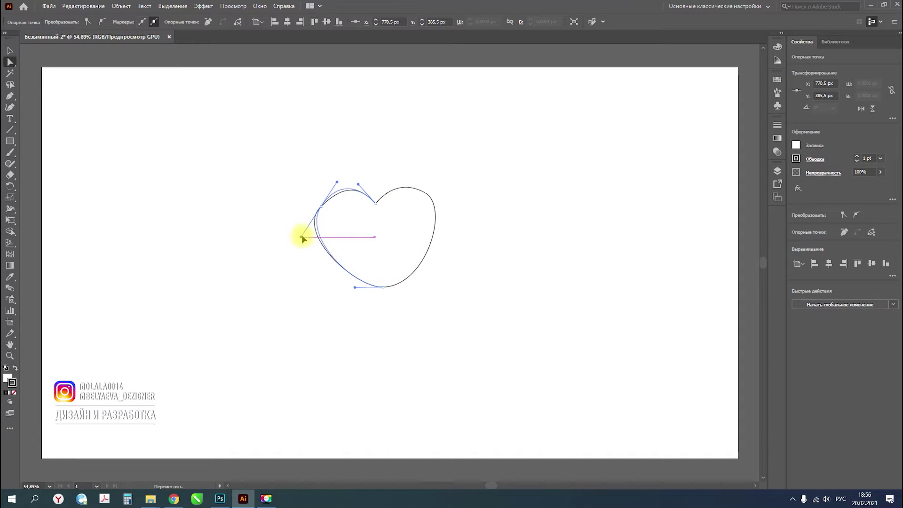
pyautogui.moveTo(320, 207); pyautogui.dragTo(321, 213)
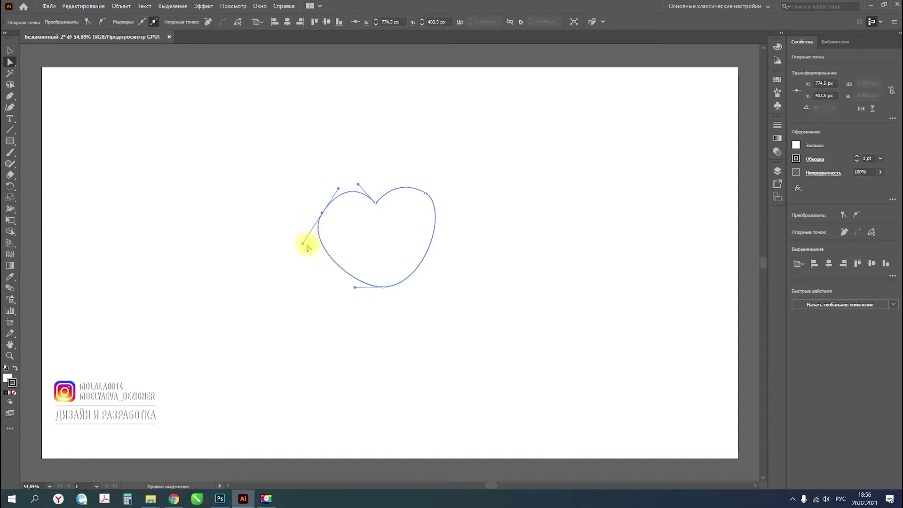
pyautogui.moveTo(303, 244); pyautogui.dragTo(310, 243)
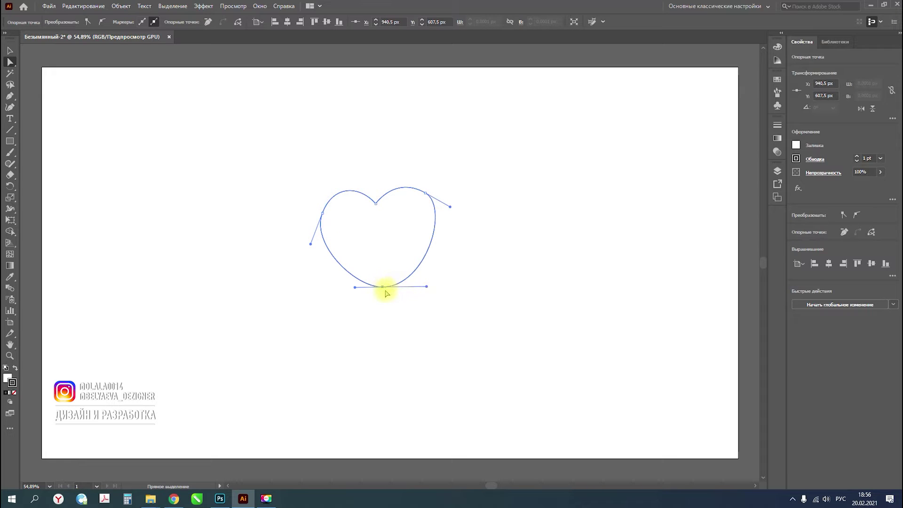
pyautogui.rightClick(16, 99)
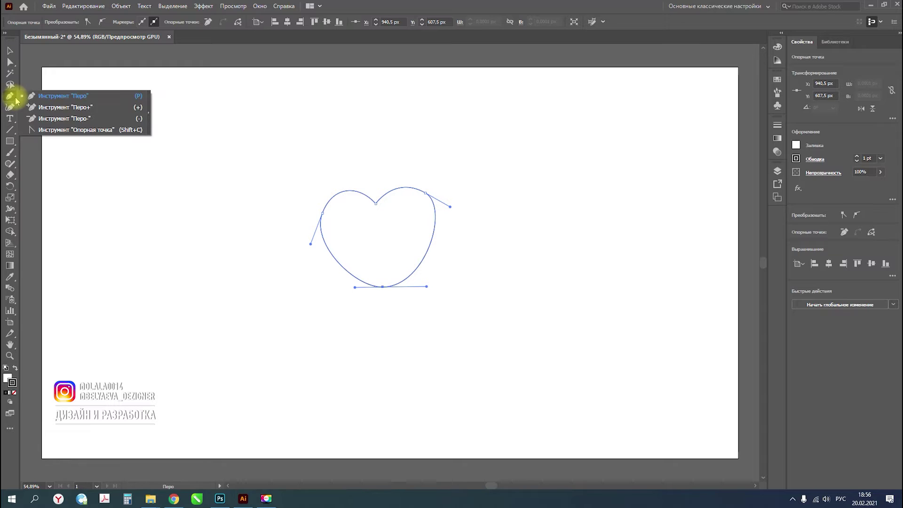
# Step: Convert the heart's bottom anchor into a sharp corner point
pyautogui.click(102, 131)
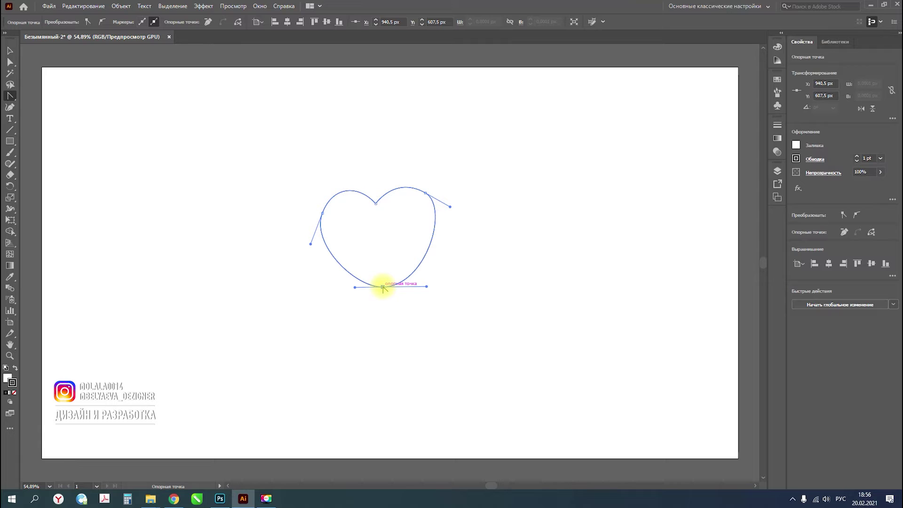
pyautogui.click(382, 287)
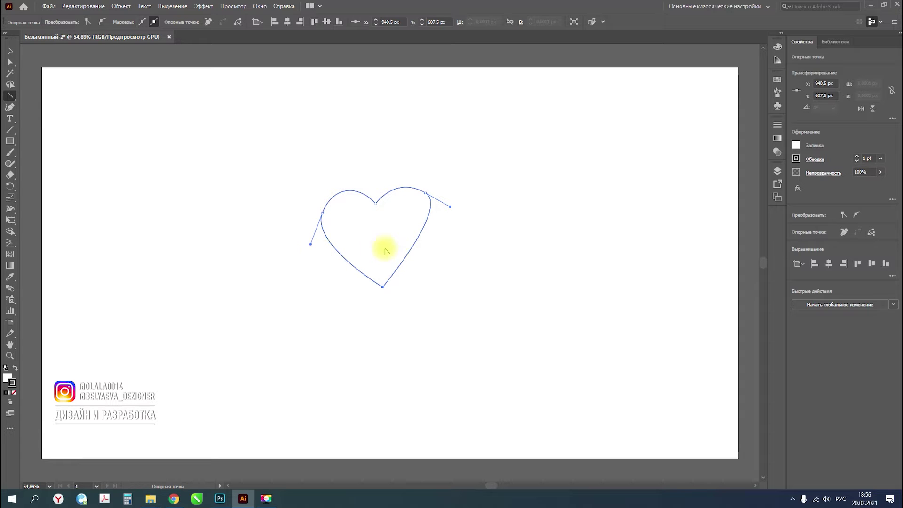
pyautogui.press('a')
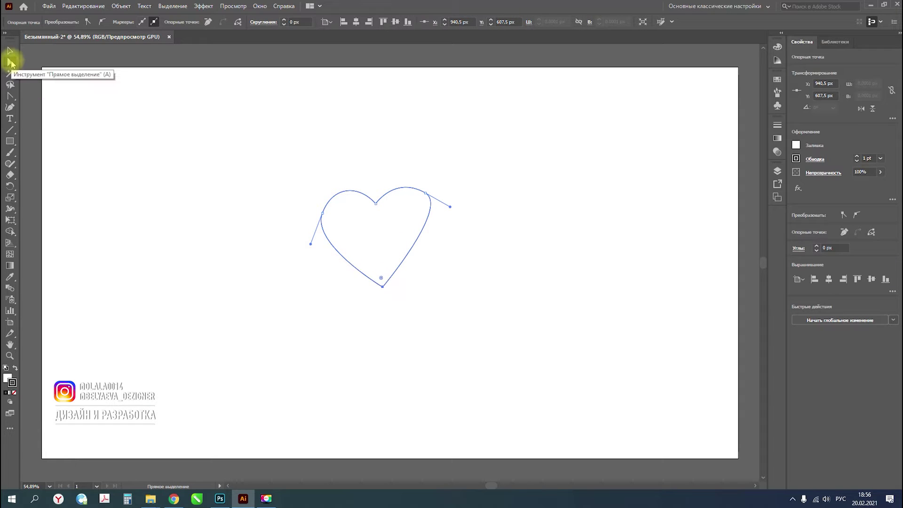
# Step: Lower the heart's bottom point and adjust the right lobe's anchor and handle
pyautogui.click(384, 288)
pyautogui.moveTo(383, 288); pyautogui.dragTo(380, 295)
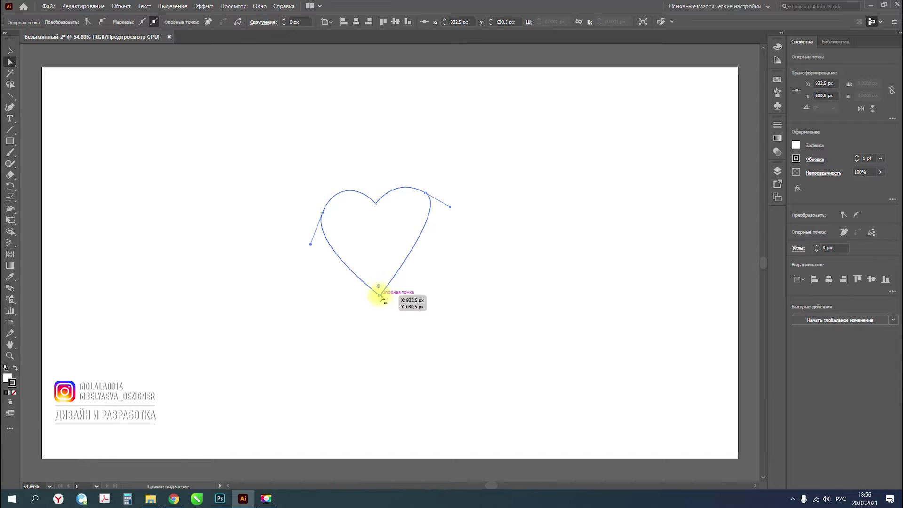
pyautogui.moveTo(380, 296); pyautogui.dragTo(377, 293)
pyautogui.moveTo(425, 194); pyautogui.dragTo(430, 198)
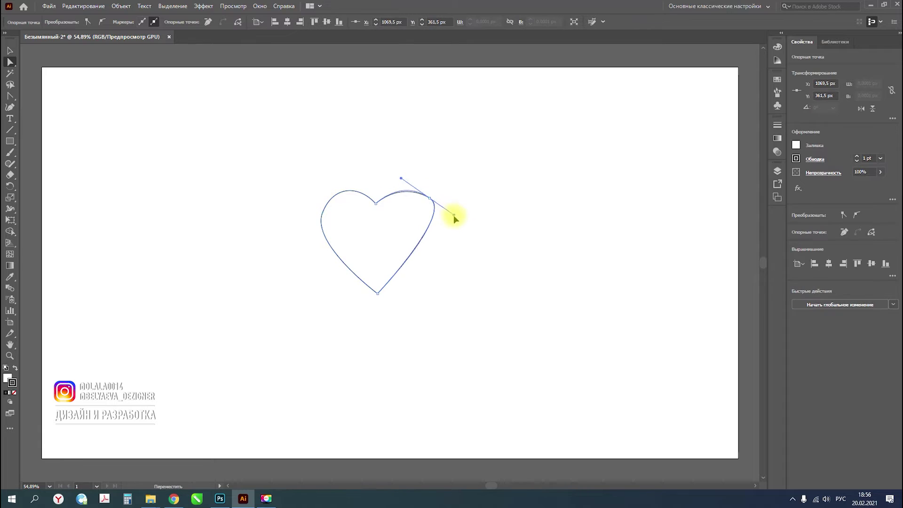
pyautogui.moveTo(454, 219); pyautogui.dragTo(452, 223)
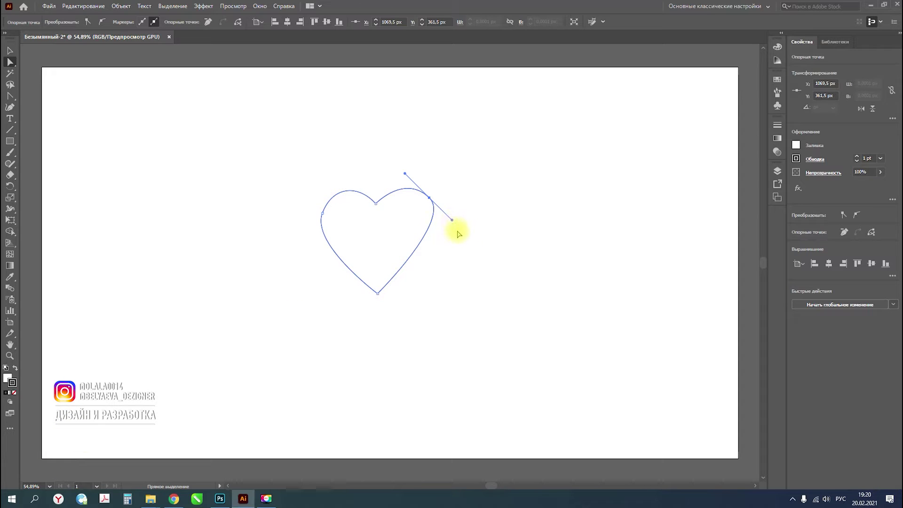
pyautogui.moveTo(431, 199); pyautogui.dragTo(430, 203)
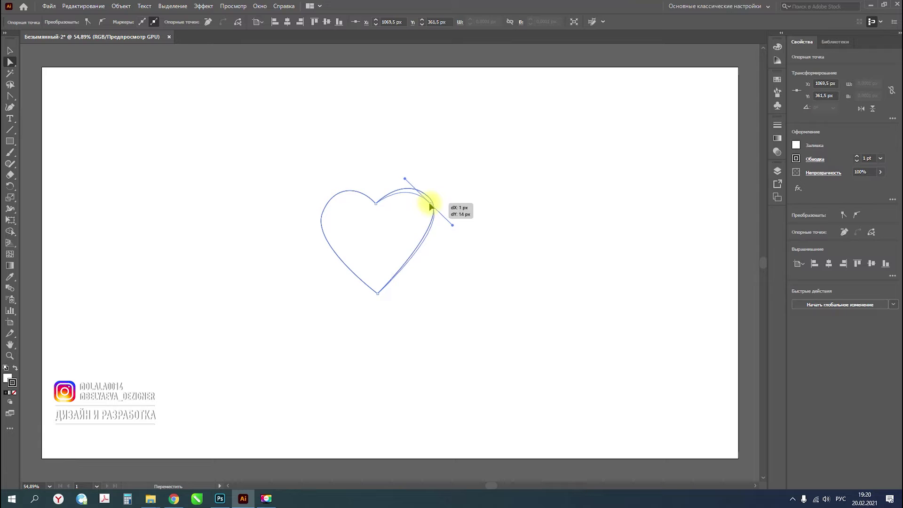
pyautogui.moveTo(448, 224); pyautogui.dragTo(450, 227)
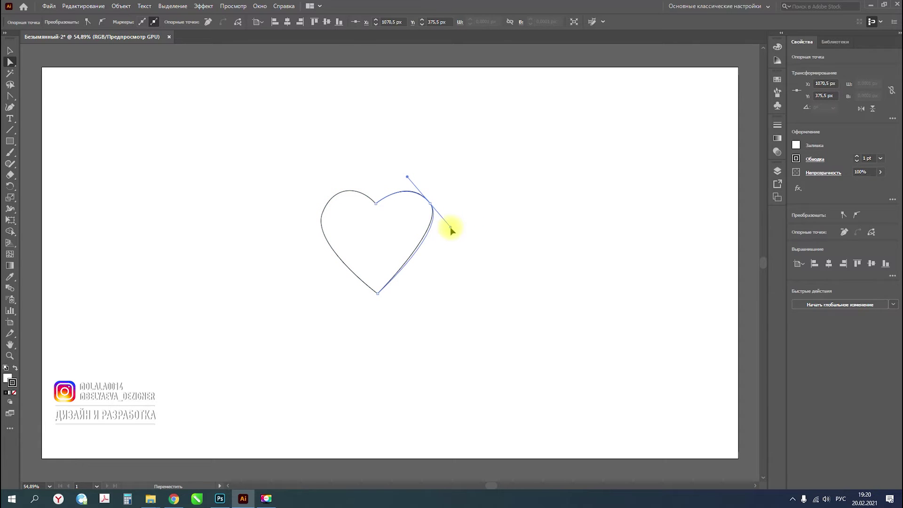
# Step: Shift the top-centre anchor 2 px right, then deselect the heart
pyautogui.click(375, 203)
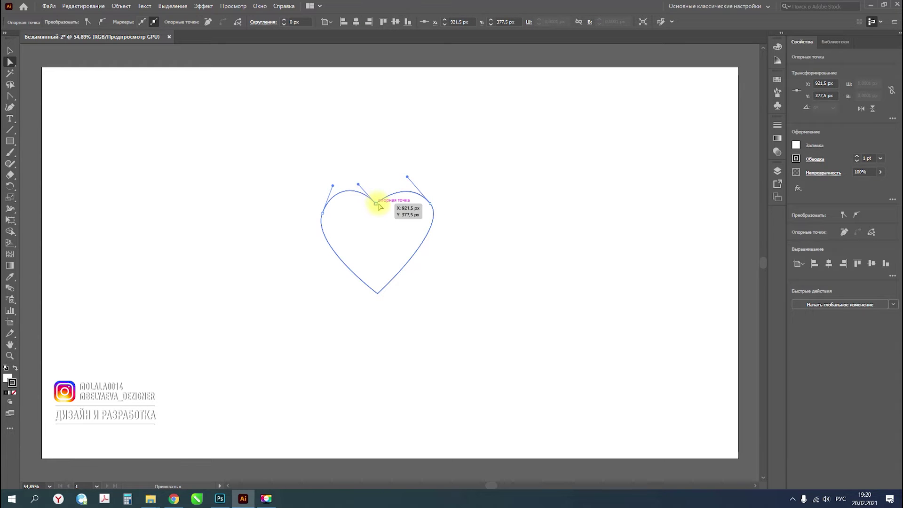
pyautogui.moveTo(378, 207); pyautogui.dragTo(381, 208)
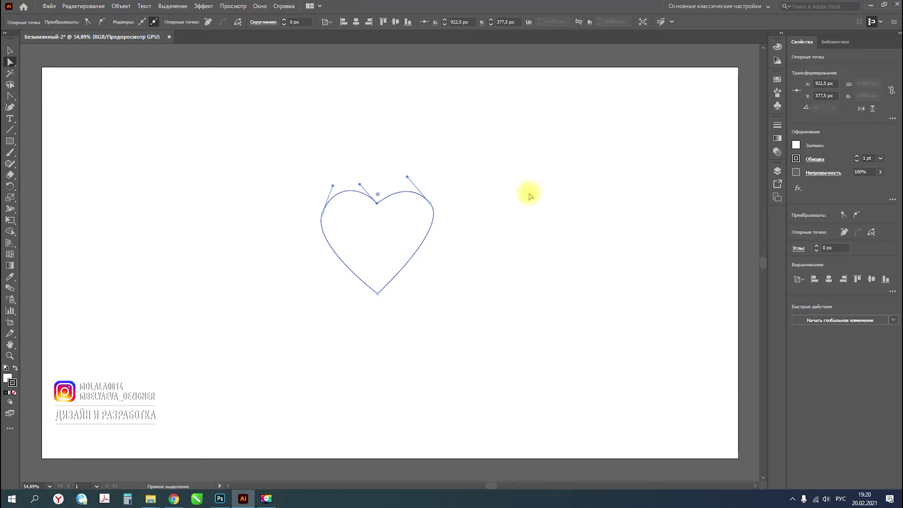
pyautogui.press('Right')
pyautogui.press('Right')
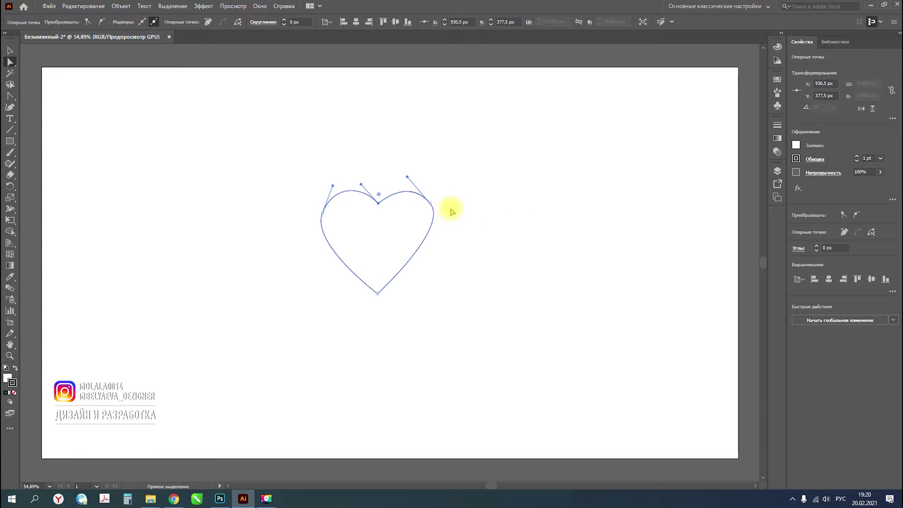
pyautogui.click(10, 50)
pyautogui.click(238, 170)
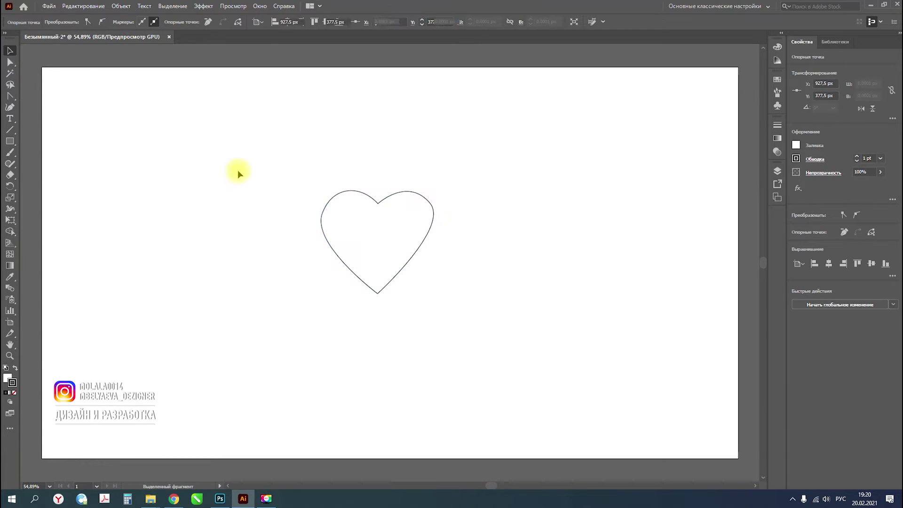
pyautogui.scroll(-1, 422, 218)
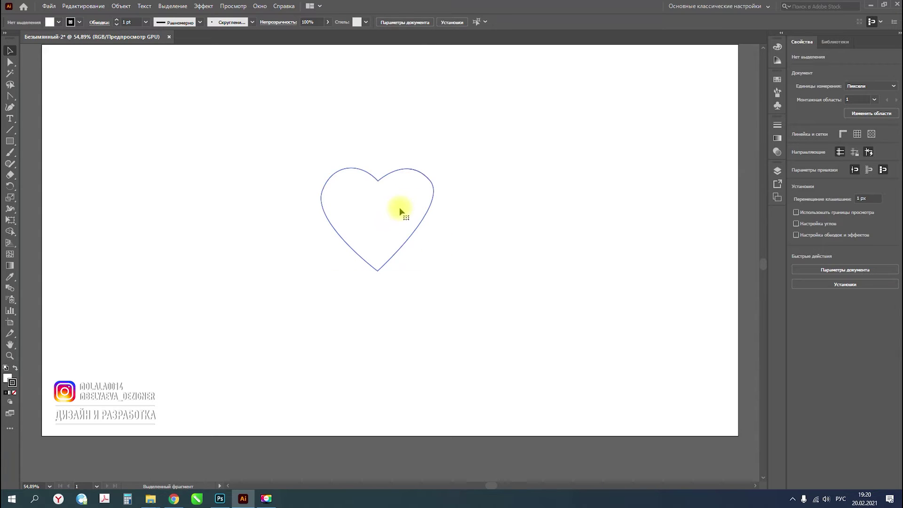
pyautogui.click(405, 216)
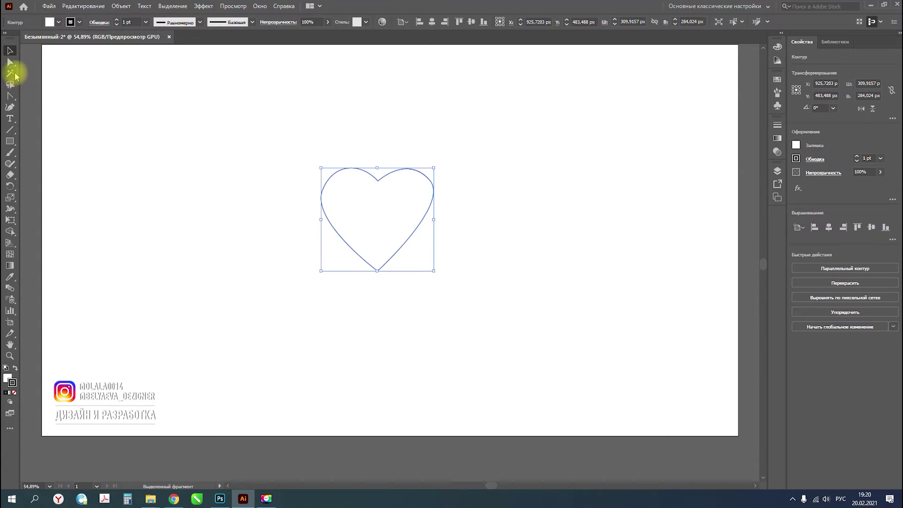
pyautogui.click(10, 97)
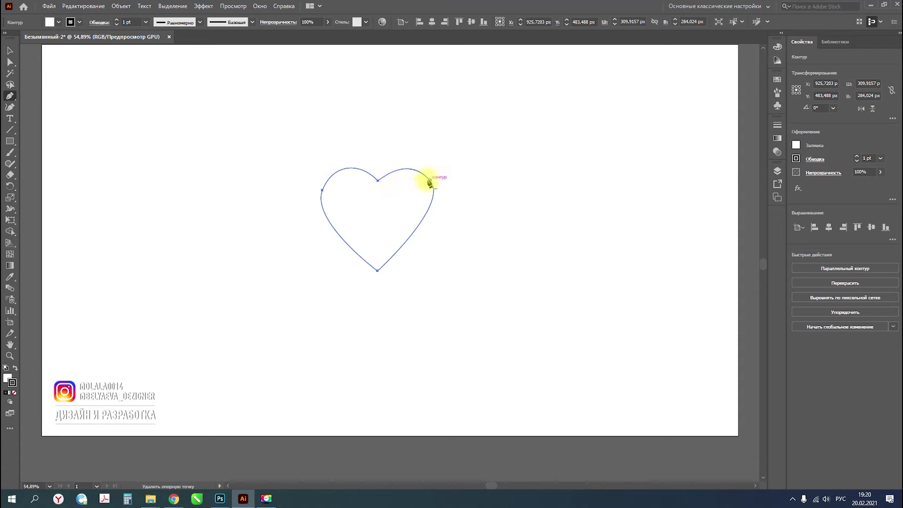
pyautogui.click(429, 181)
pyautogui.hotkey('ctrl', 'z')
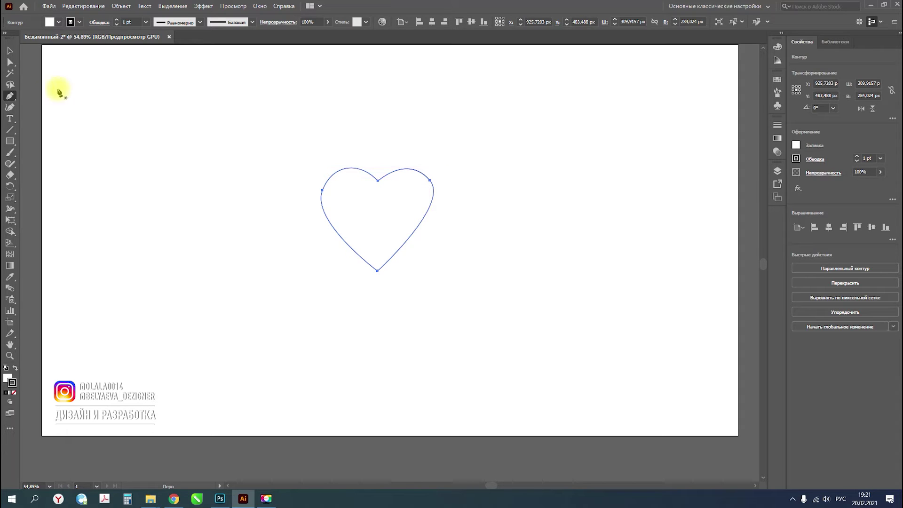
pyautogui.click(10, 61)
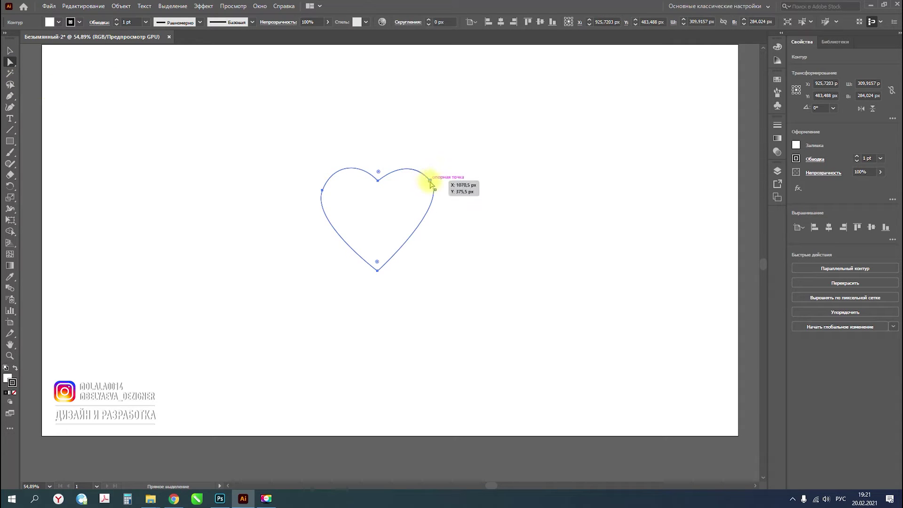
# Step: Smooth the right anchor's handles and align it level with the left anchor
pyautogui.moveTo(431, 183); pyautogui.dragTo(430, 194)
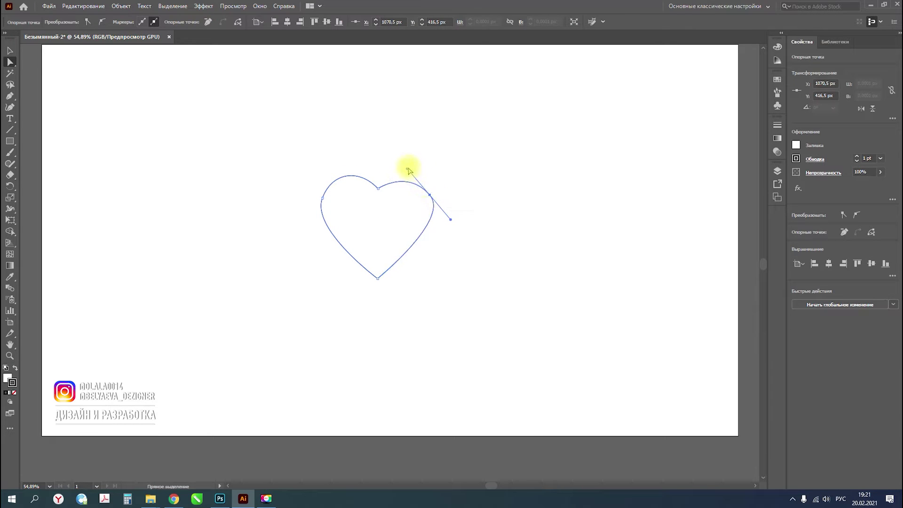
pyautogui.moveTo(406, 161); pyautogui.dragTo(406, 163)
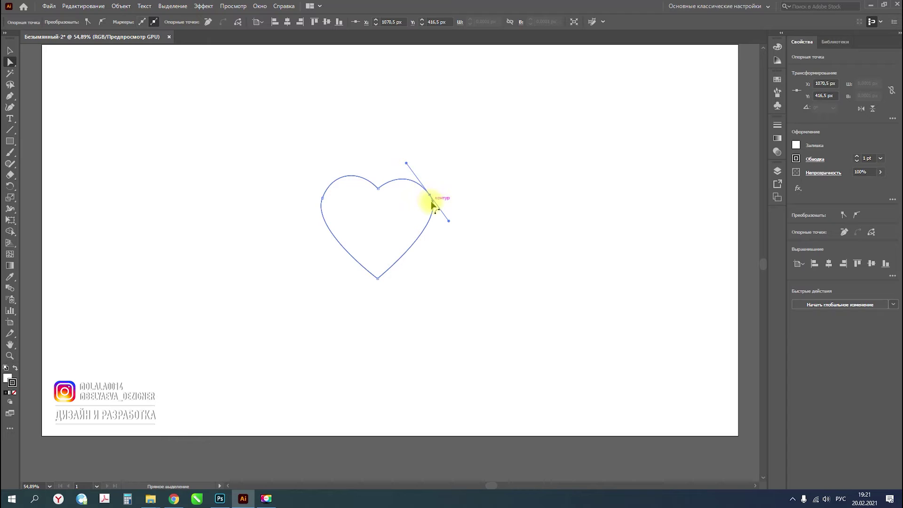
pyautogui.moveTo(407, 163); pyautogui.dragTo(407, 163)
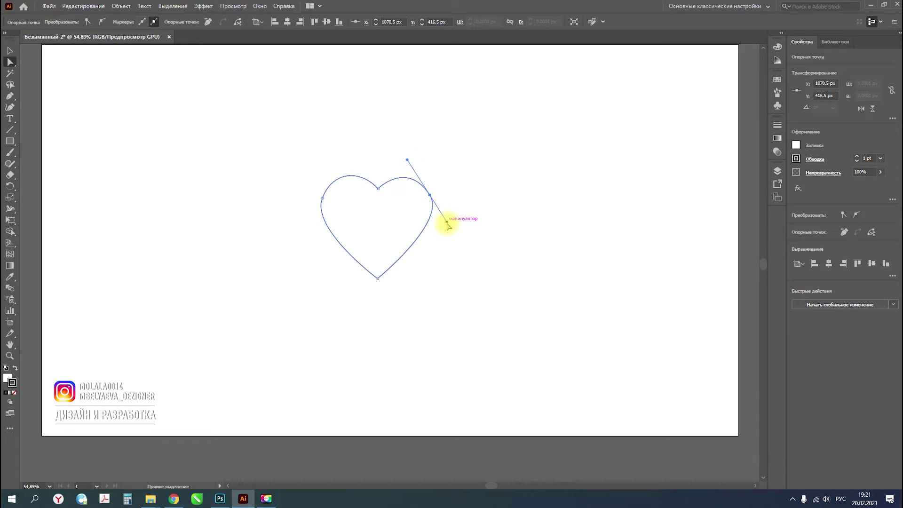
pyautogui.moveTo(431, 196); pyautogui.dragTo(431, 198)
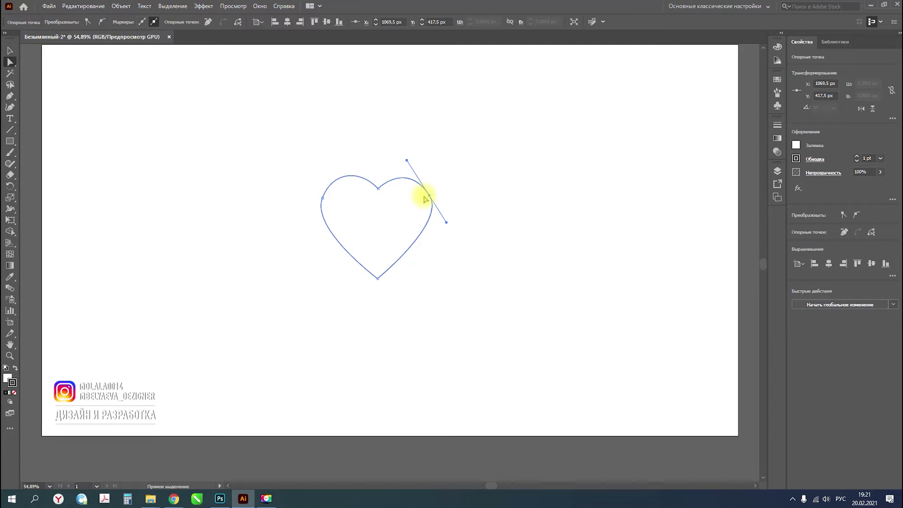
pyautogui.keyDown('shift'); pyautogui.click(322, 198); pyautogui.keyUp('shift')
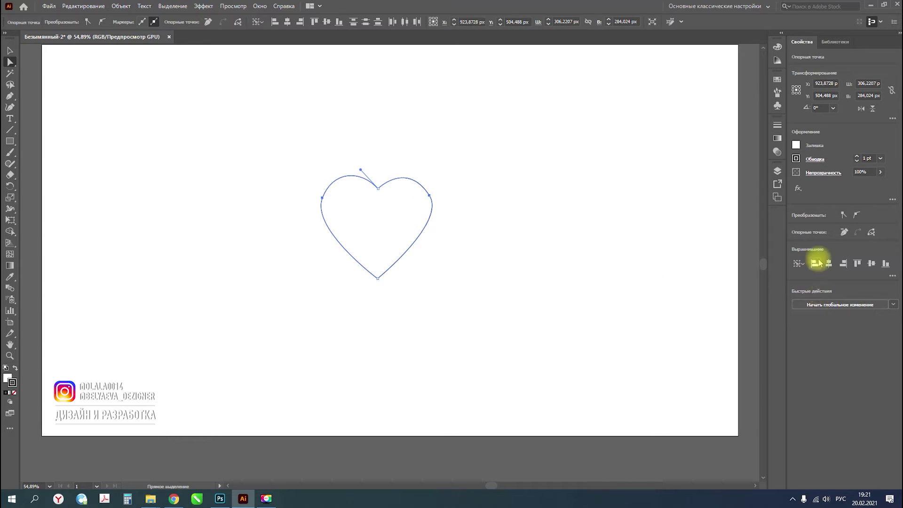
pyautogui.click(854, 264)
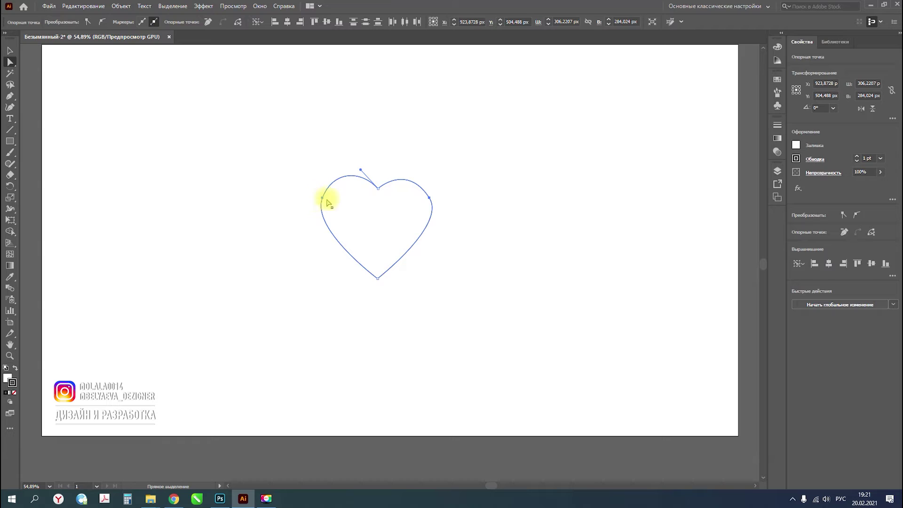
# Step: Refine the right lobe's curve, check the top notch handles, and deselect the heart
pyautogui.click(430, 200)
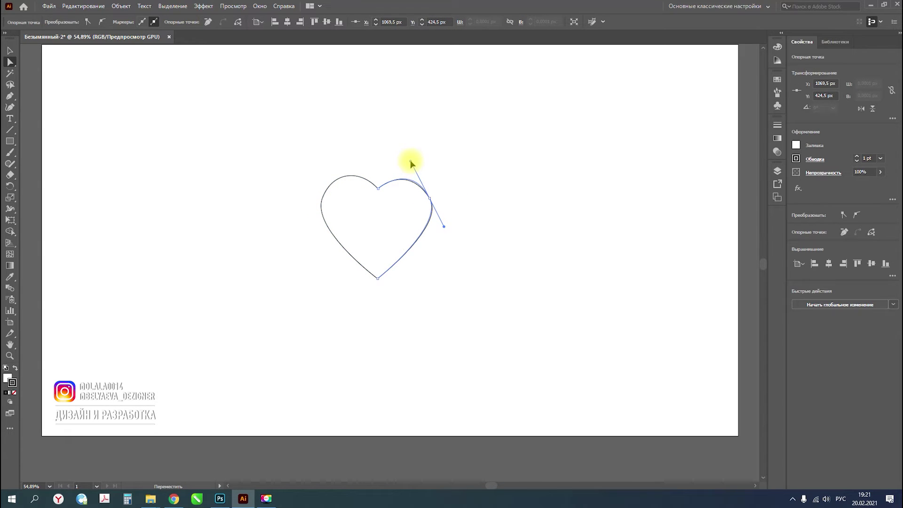
pyautogui.moveTo(410, 161); pyautogui.dragTo(410, 161)
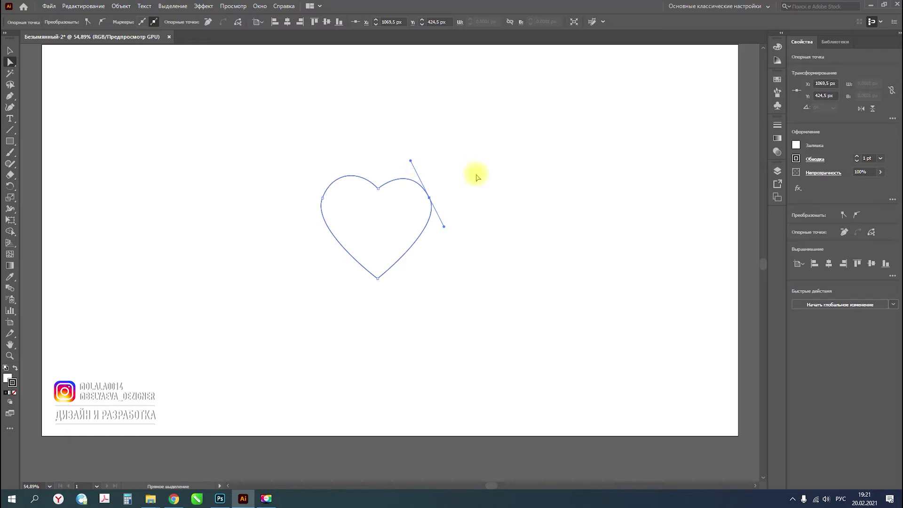
pyautogui.click(378, 188)
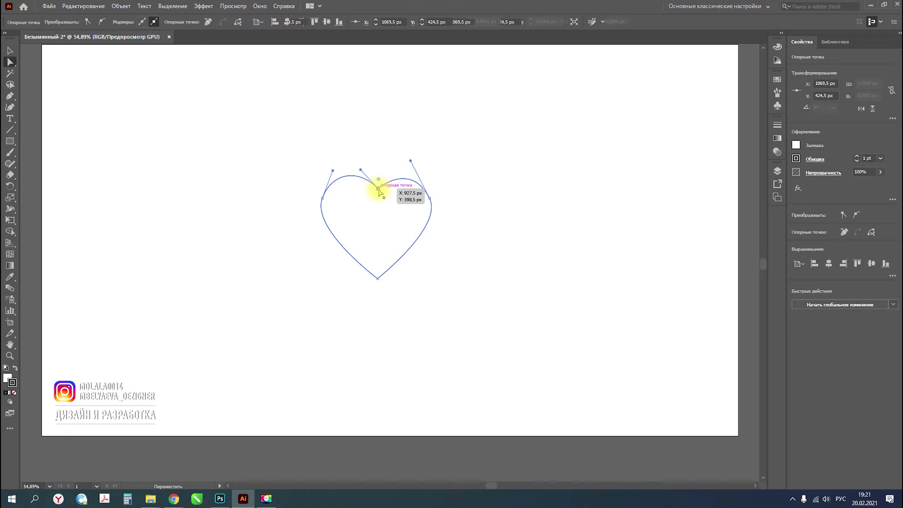
pyautogui.keyDown('shift'); pyautogui.click(377, 278); pyautogui.keyUp('shift')
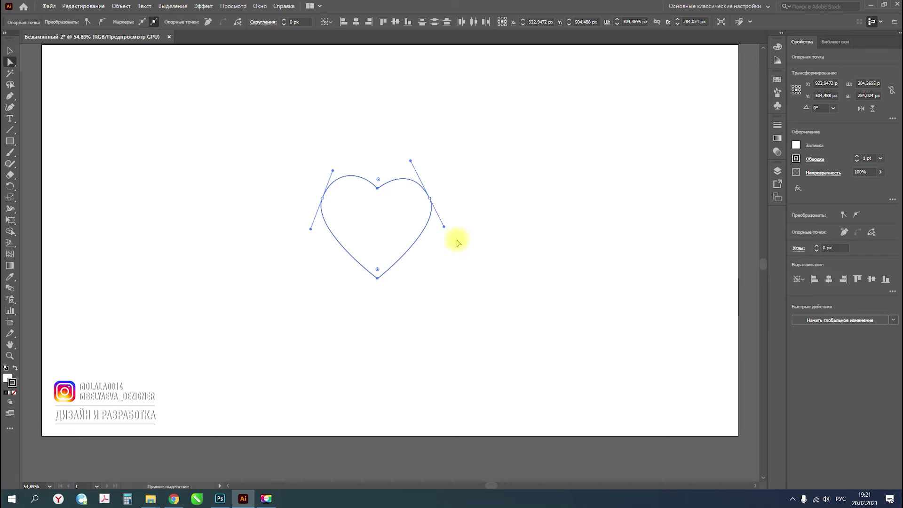
pyautogui.click(11, 51)
pyautogui.click(138, 156)
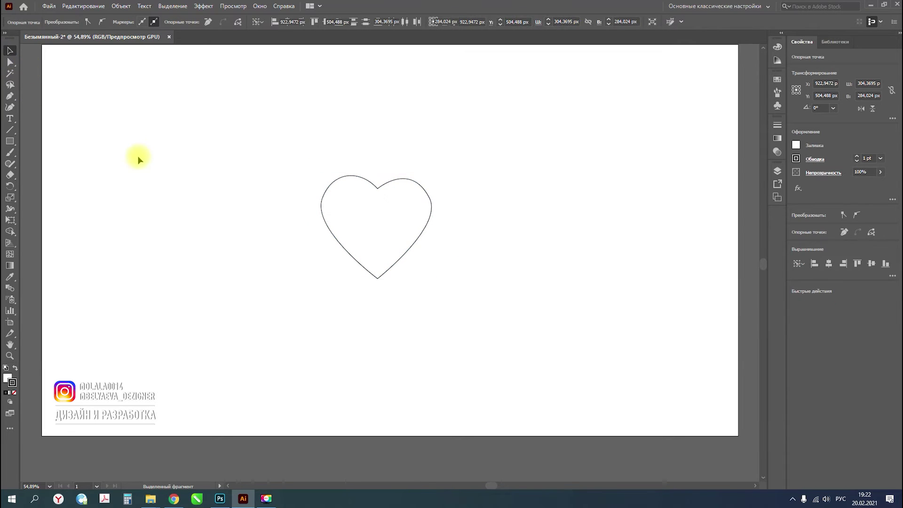
# Step: Fill the selected heart with pure red FF0000
pyautogui.click(411, 217)
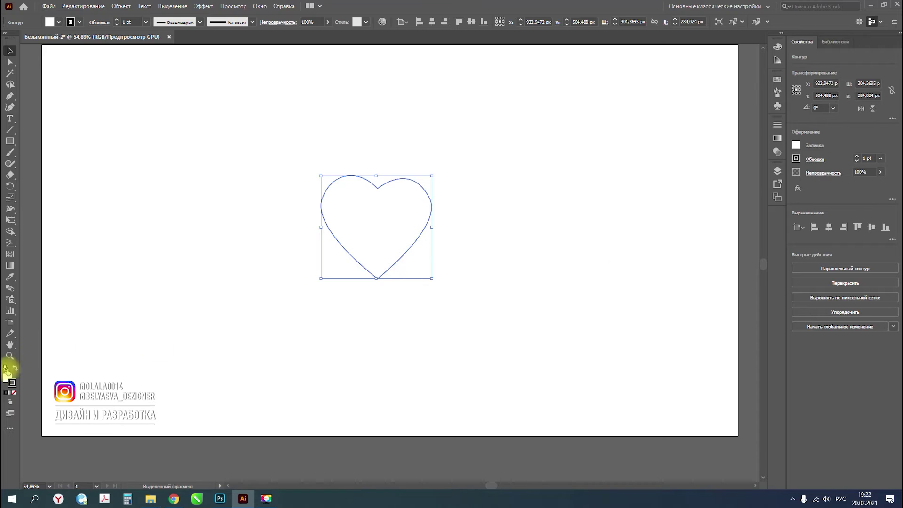
pyautogui.doubleClick(9, 377)
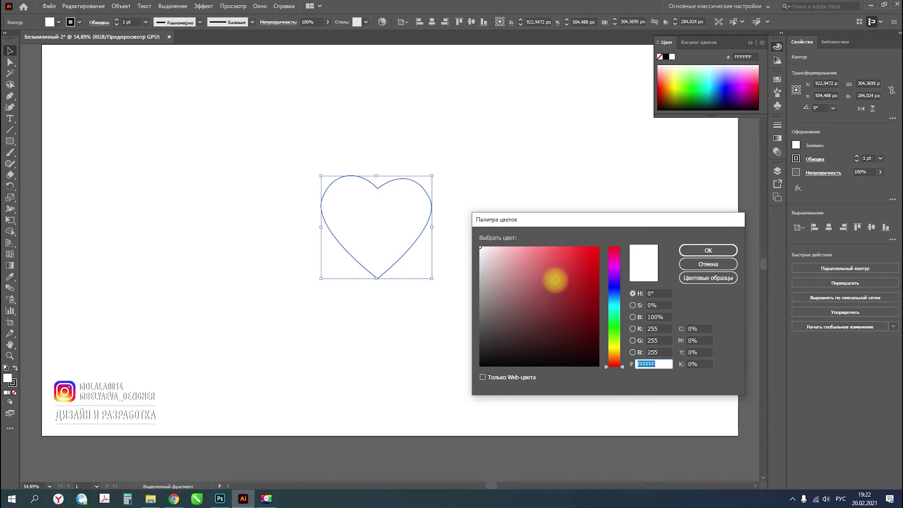
pyautogui.click(598, 248)
pyautogui.press('Return')
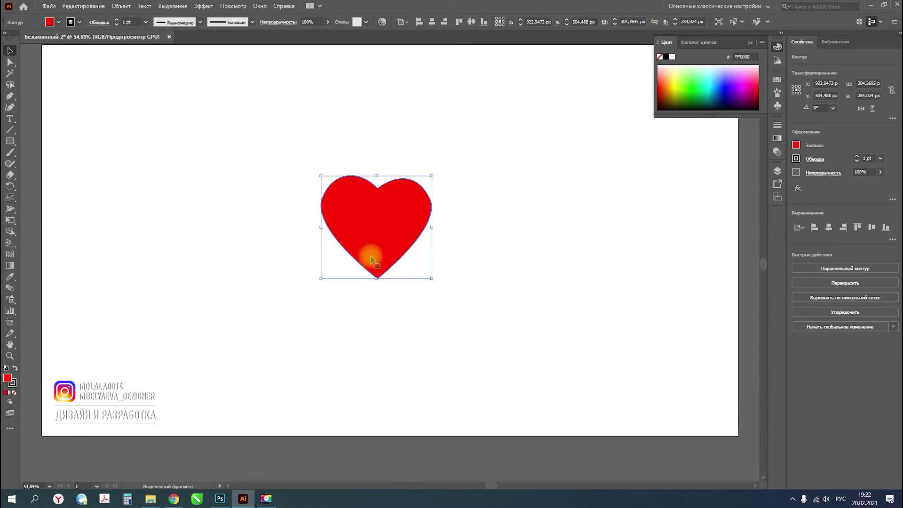
# Step: Set the heart's stroke to None and deselect it
pyautogui.click(814, 159)
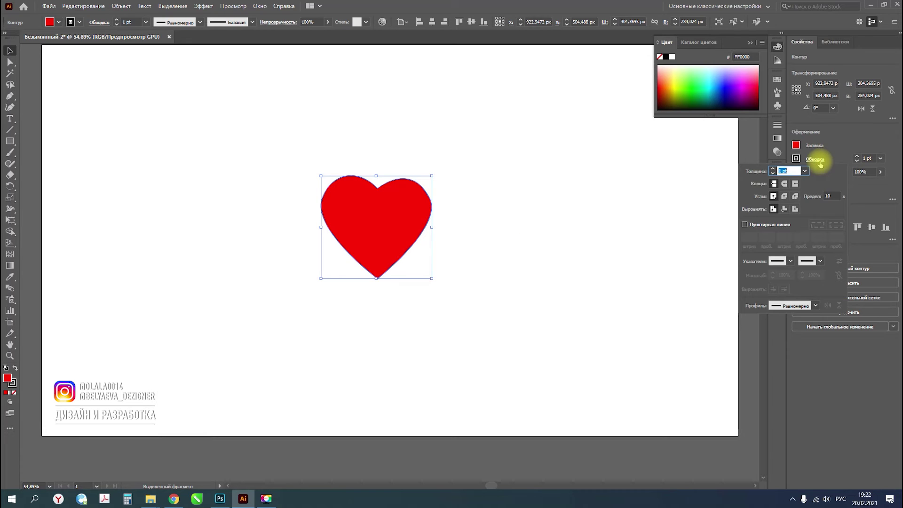
pyautogui.click(12, 383)
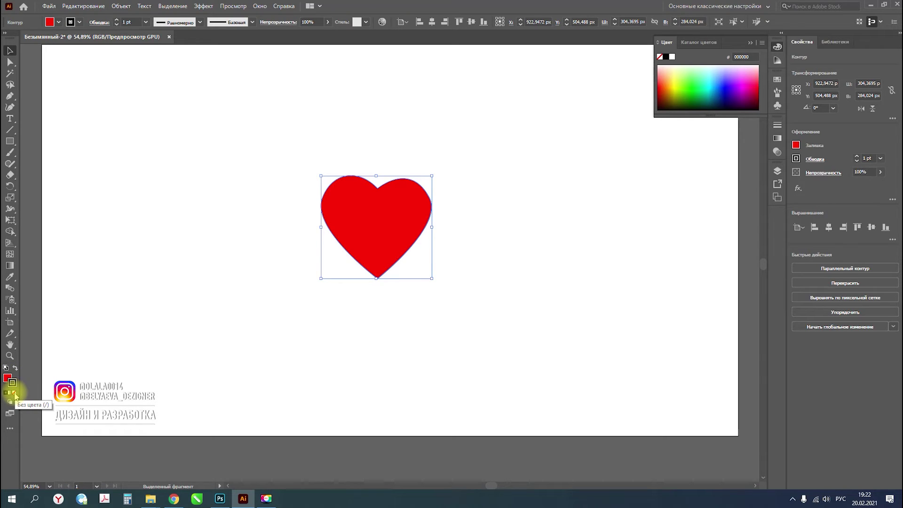
pyautogui.click(14, 393)
pyautogui.click(255, 331)
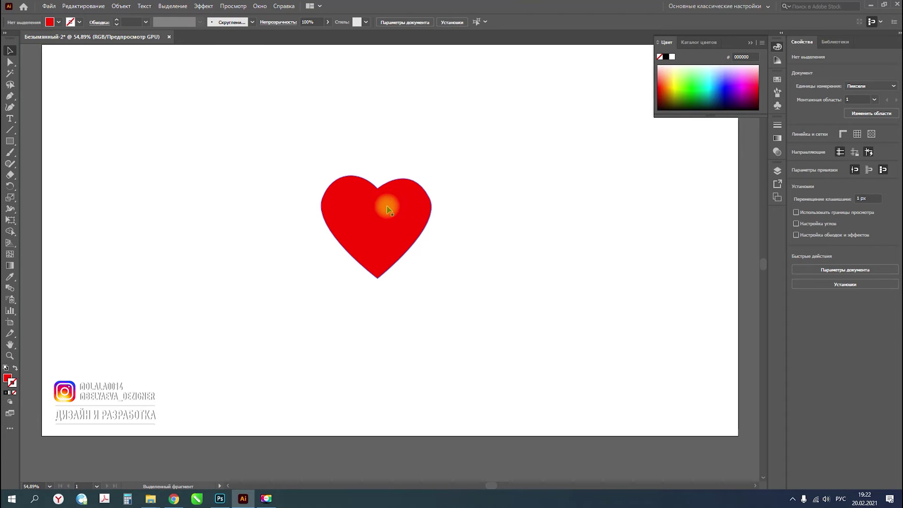
# Step: Move the red heart to the artboard's upper left and switch to the Pen tool
pyautogui.moveTo(372, 209); pyautogui.dragTo(230, 179)
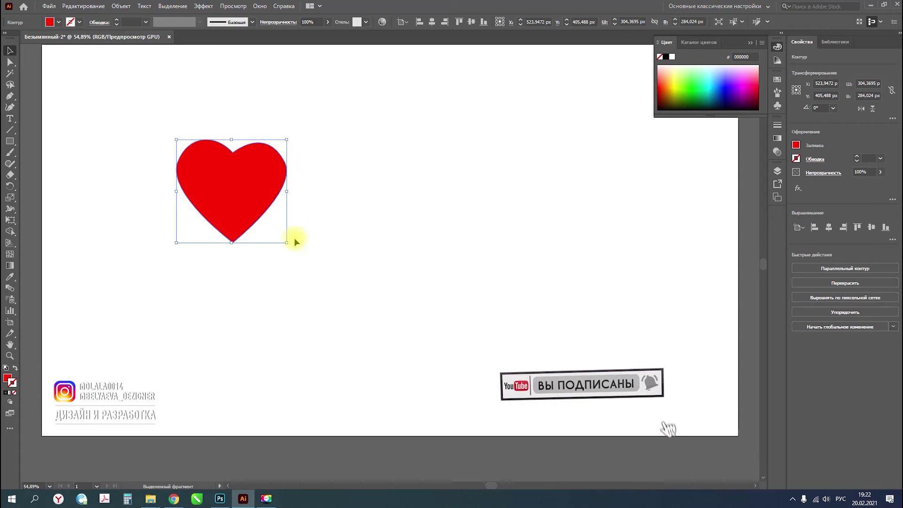
pyautogui.click(10, 96)
pyautogui.moveTo(11, 97); pyautogui.dragTo(39, 117)
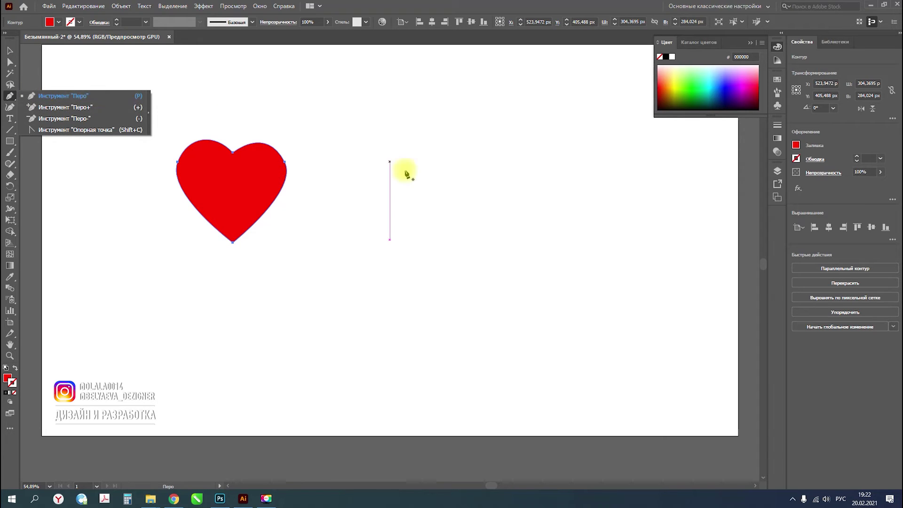
# Step: Pen-draw a second heart from the notch, right lobe, bottom tip and left lobe
pyautogui.click(442, 166)
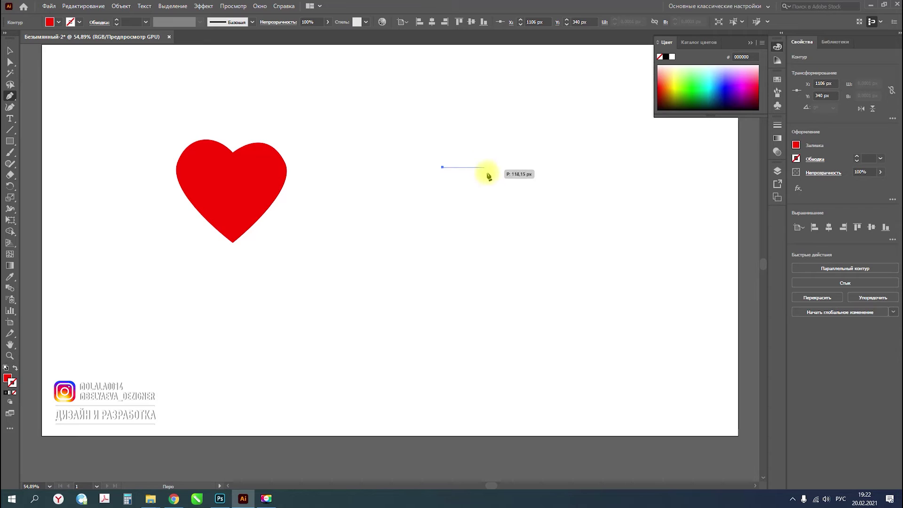
pyautogui.moveTo(491, 173)
pyautogui.mouseDown()
pyautogui.moveTo(494, 229)
pyautogui.moveTo(512, 211)
pyautogui.mouseUp()
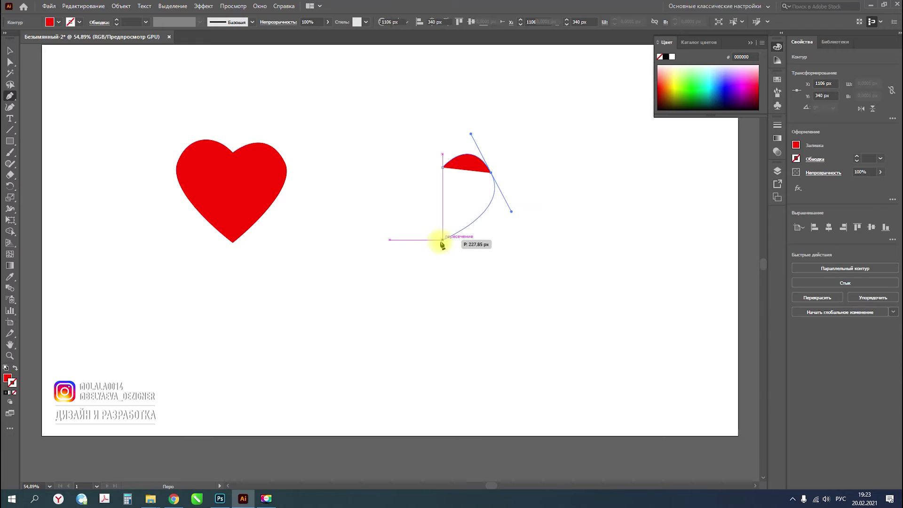
pyautogui.click(438, 242)
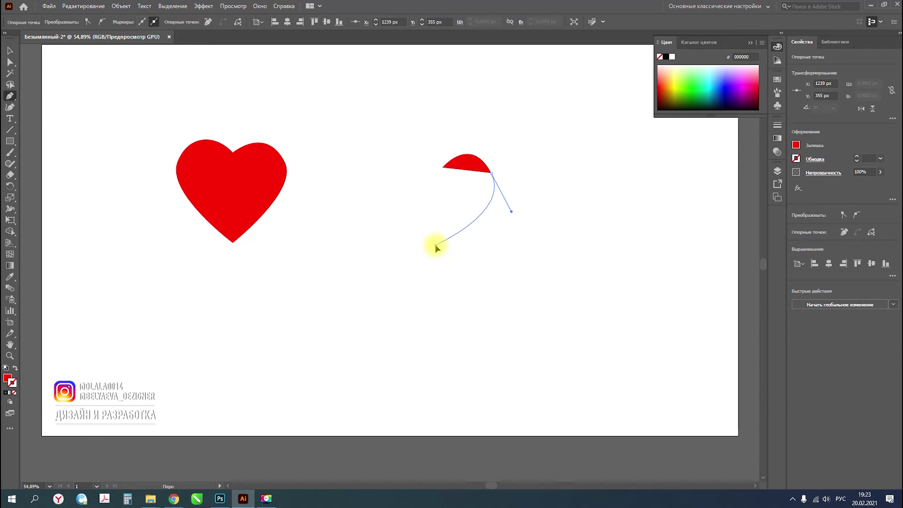
pyautogui.moveTo(436, 250); pyautogui.dragTo(432, 246)
pyautogui.moveTo(432, 246); pyautogui.dragTo(430, 247)
pyautogui.moveTo(398, 210); pyautogui.dragTo(421, 235)
pyautogui.moveTo(407, 229); pyautogui.dragTo(406, 228)
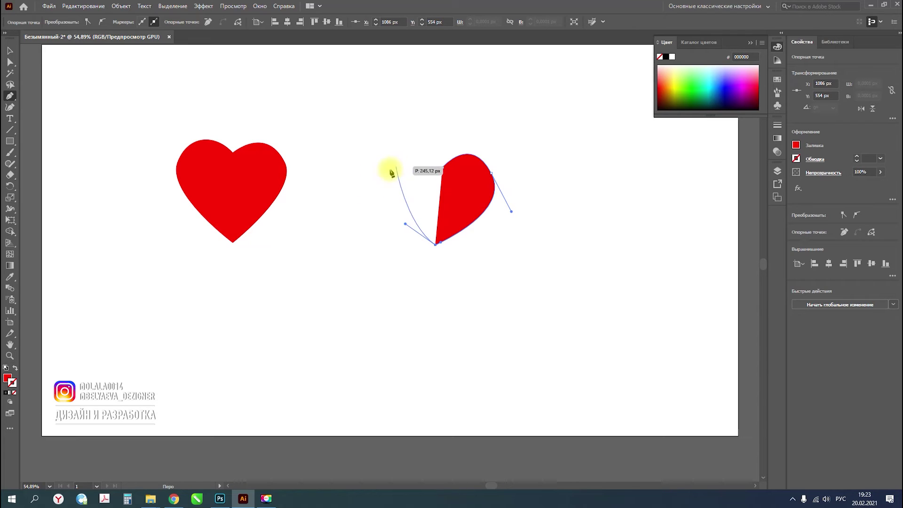
pyautogui.moveTo(389, 174)
pyautogui.mouseDown()
pyautogui.moveTo(406, 150)
pyautogui.moveTo(437, 158)
pyautogui.moveTo(463, 186)
pyautogui.mouseUp()
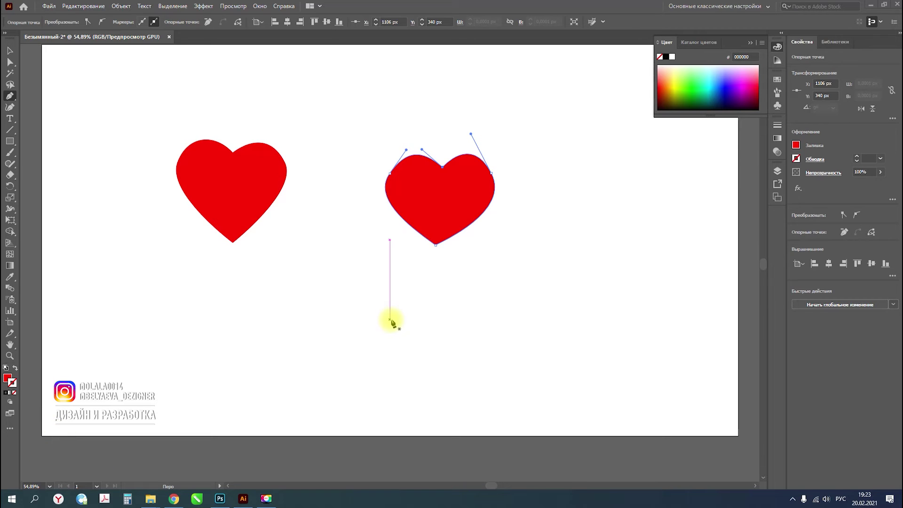
pyautogui.click(9, 51)
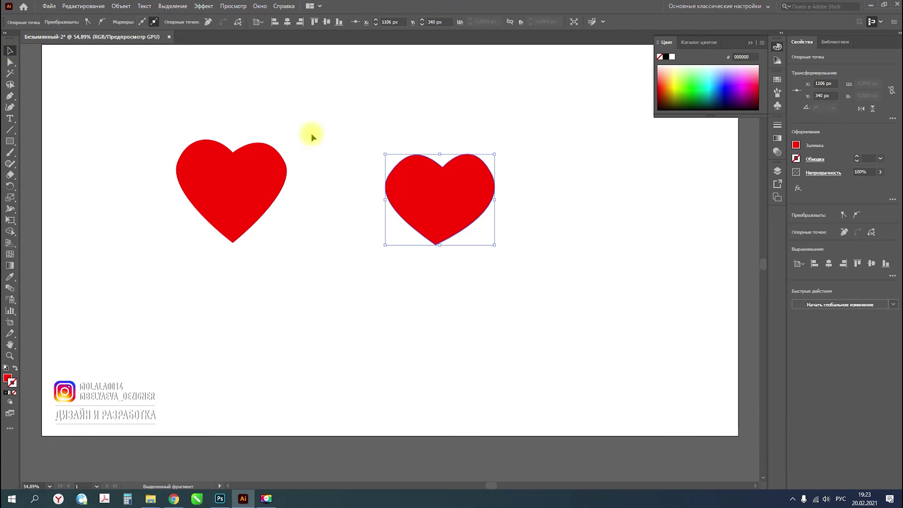
# Step: Reposition the two red hearts side by side near the artboard's top left
pyautogui.moveTo(471, 197)
pyautogui.mouseDown()
pyautogui.moveTo(386, 198)
pyautogui.moveTo(393, 197)
pyautogui.mouseUp()
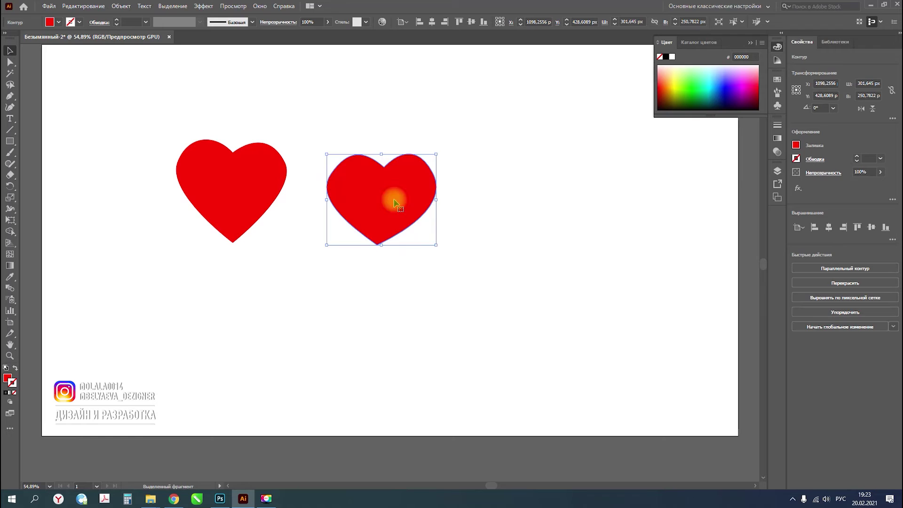
pyautogui.click(402, 273)
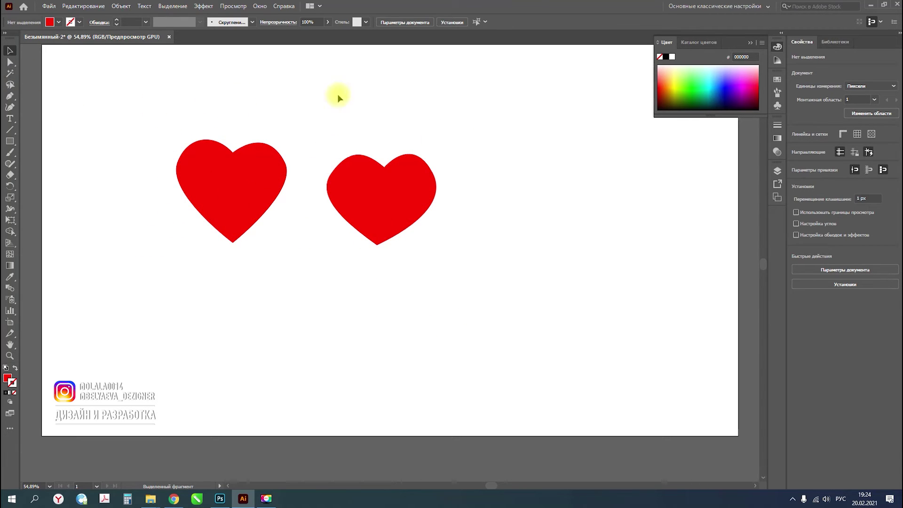
pyautogui.moveTo(403, 181)
pyautogui.mouseDown()
pyautogui.moveTo(155, 137)
pyautogui.moveTo(147, 101)
pyautogui.mouseUp()
pyautogui.moveTo(230, 186); pyautogui.dragTo(230, 168)
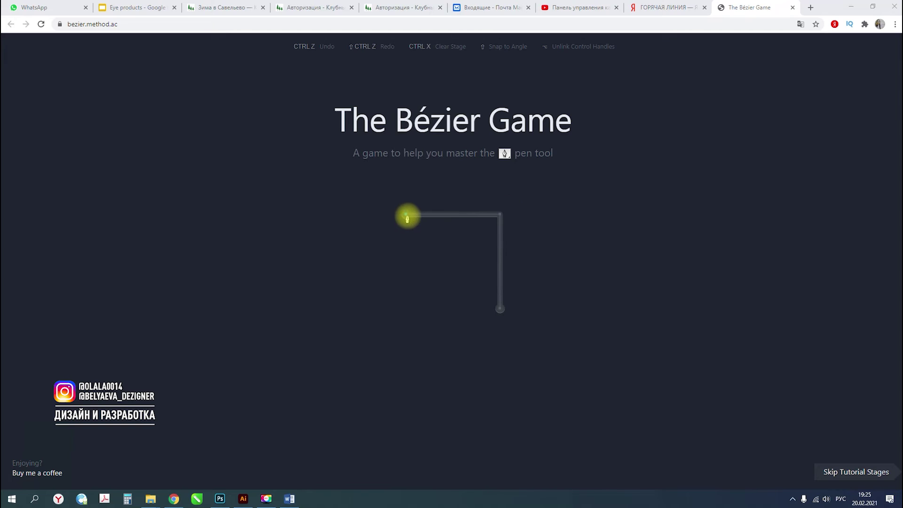
# Step: Trace the L-shaped corner path with three nodes
pyautogui.click(406, 215)
pyautogui.click(499, 215)
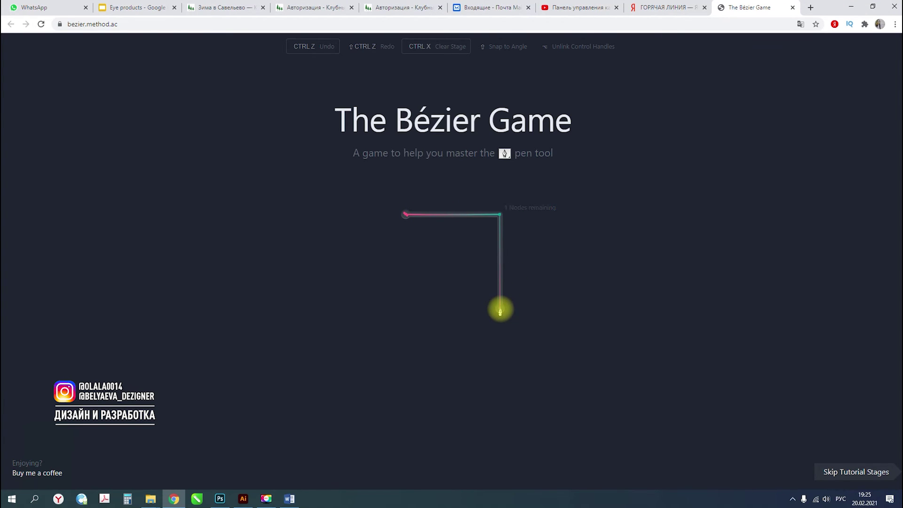
pyautogui.click(500, 310)
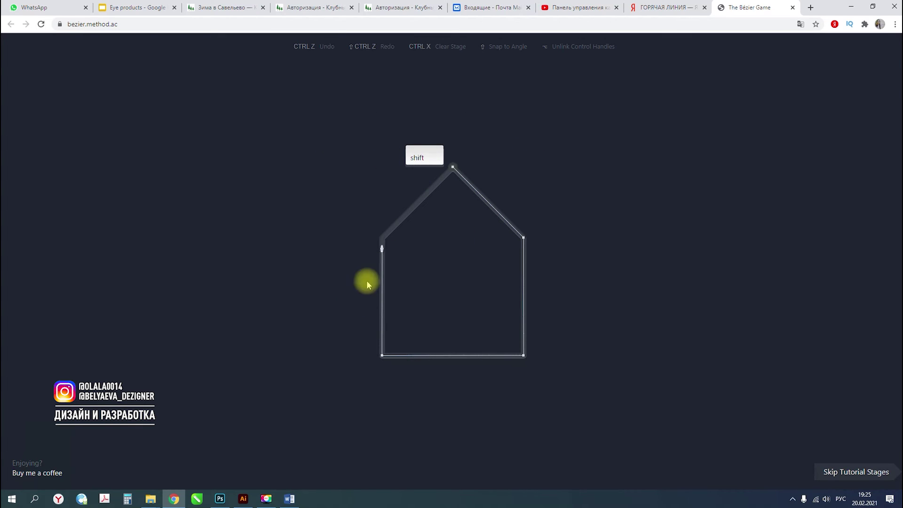
# Step: Trace the house outline from the roof peak around its corners and close it
pyautogui.click(452, 168)
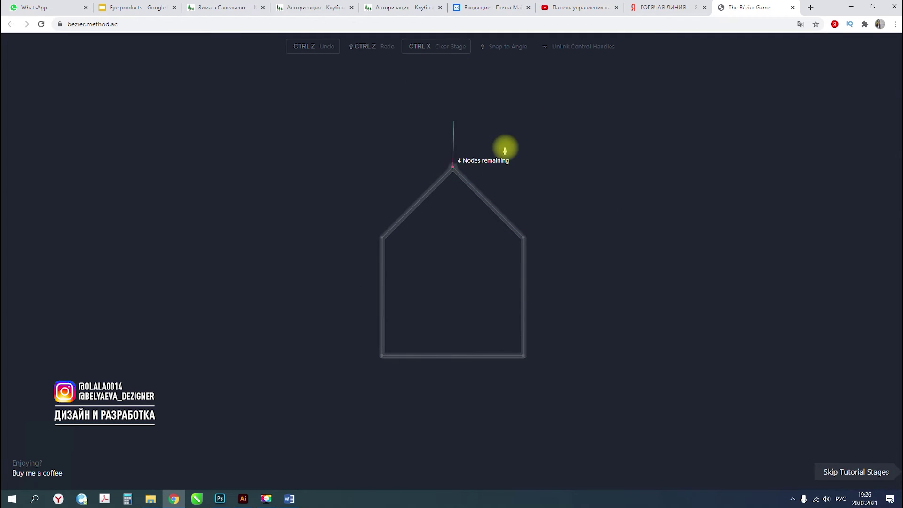
pyautogui.click(522, 238)
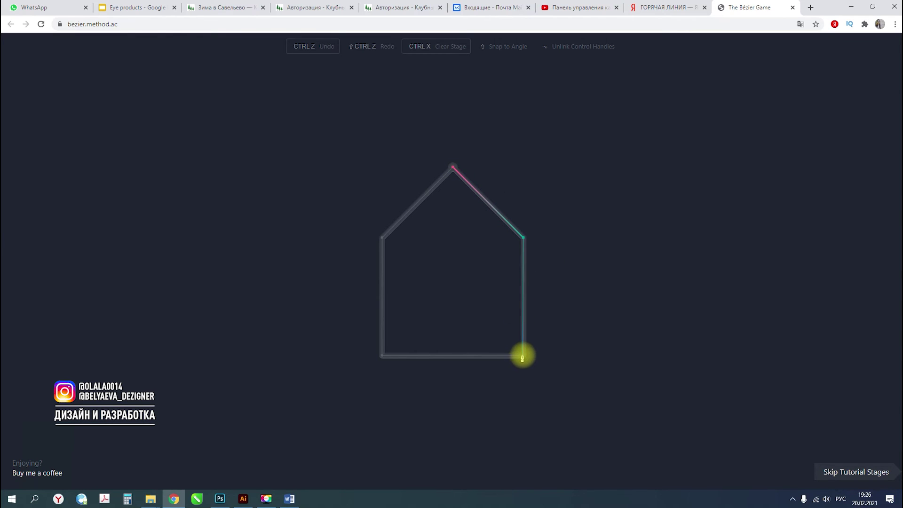
pyautogui.click(522, 356)
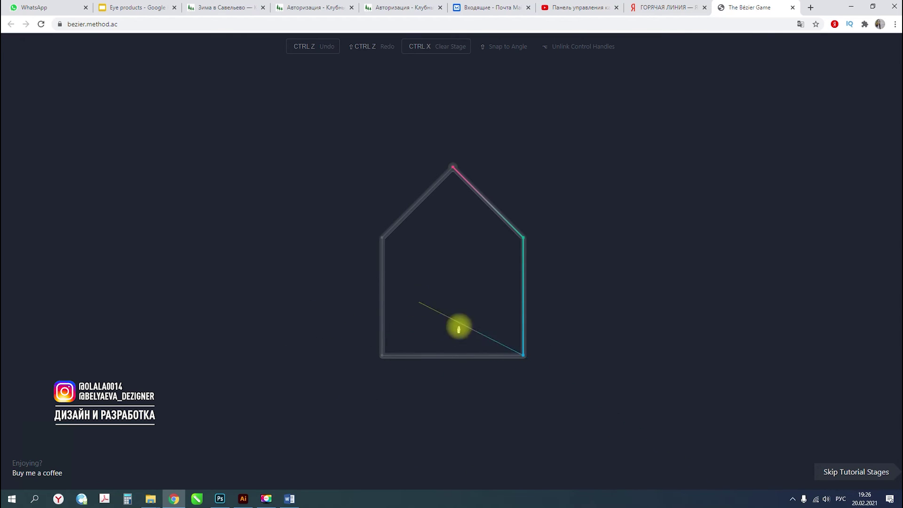
pyautogui.click(382, 356)
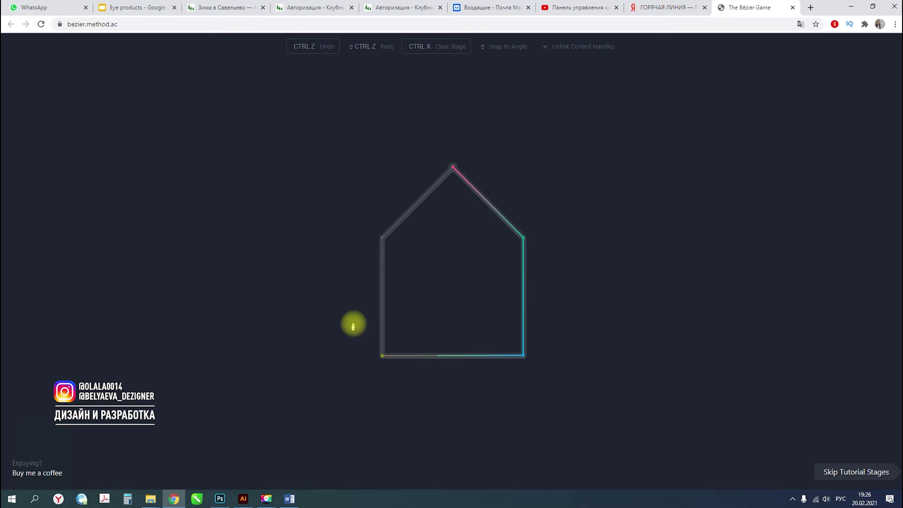
pyautogui.click(382, 239)
pyautogui.click(453, 168)
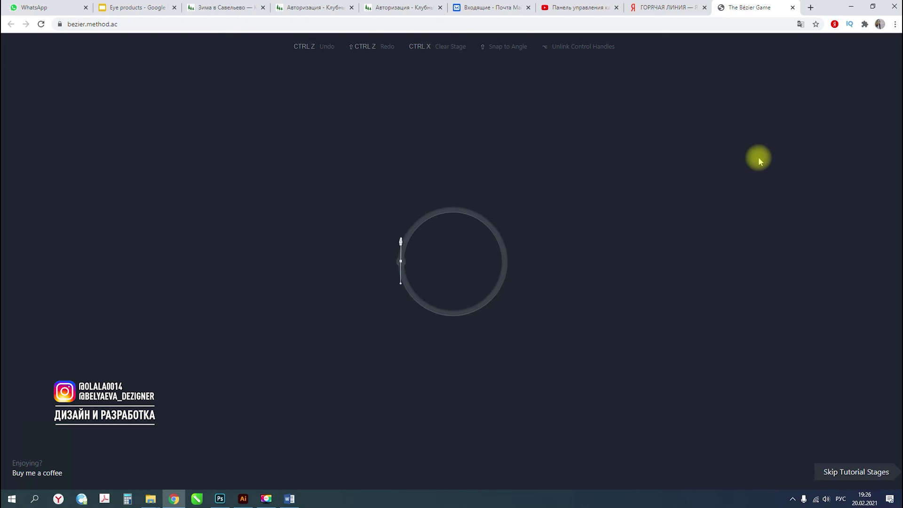
# Step: Place smooth curved nodes at the circle's top, right and bottom
pyautogui.moveTo(452, 210); pyautogui.dragTo(481, 209)
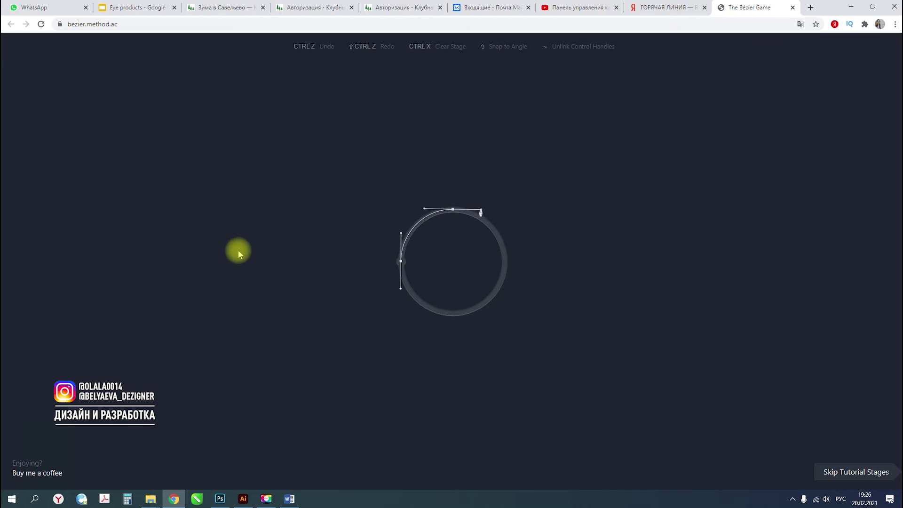
pyautogui.moveTo(504, 261); pyautogui.dragTo(505, 289)
pyautogui.moveTo(452, 313); pyautogui.dragTo(427, 313)
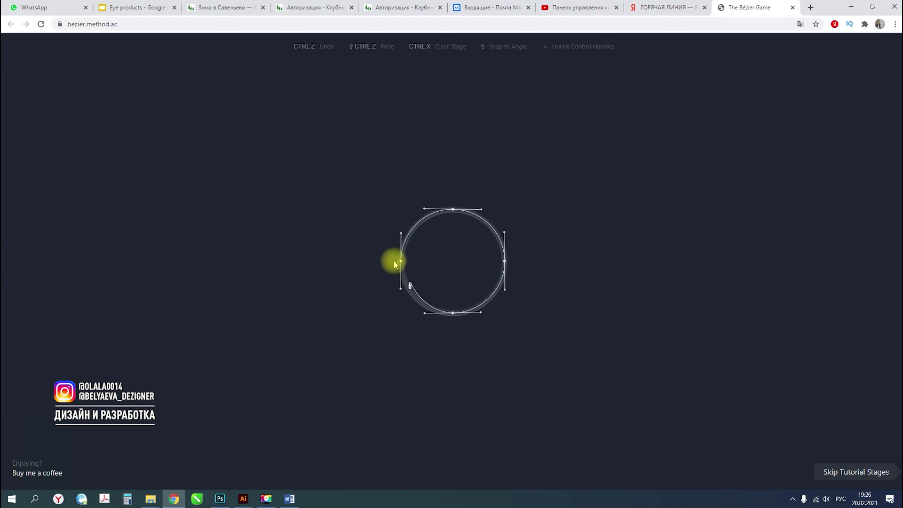